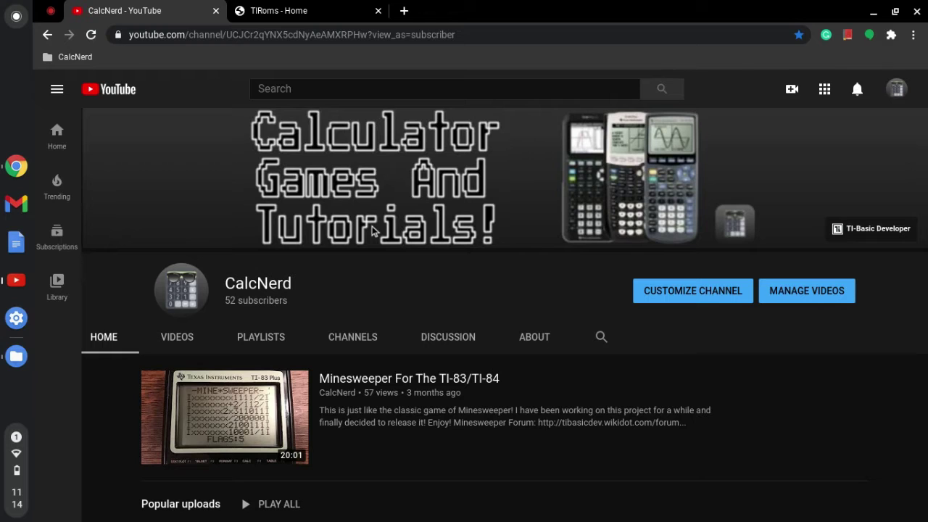
- Browse the TIRoms ROM download list down to ti83plus.rom and back up to the top
left_click(294, 10)
left_click_drag(251, 32, 125, 36)
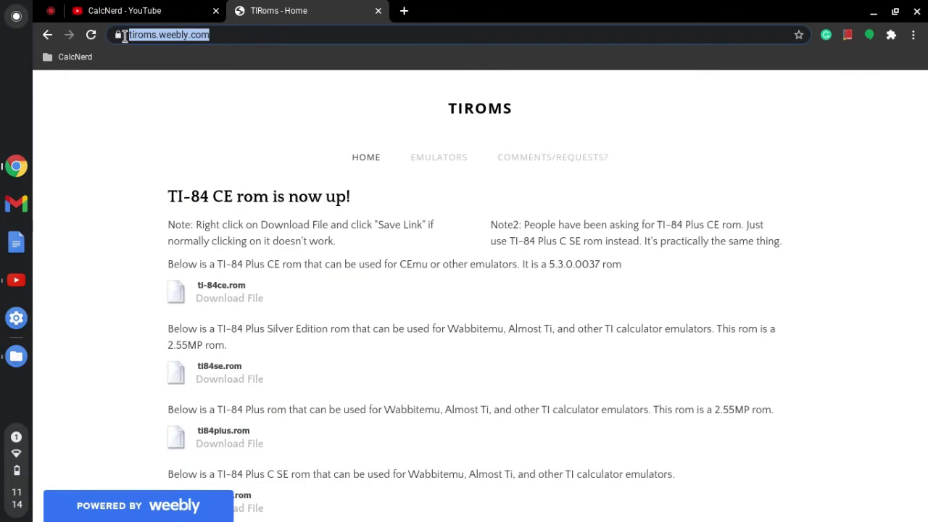
scroll(140, 210, "down", 1)
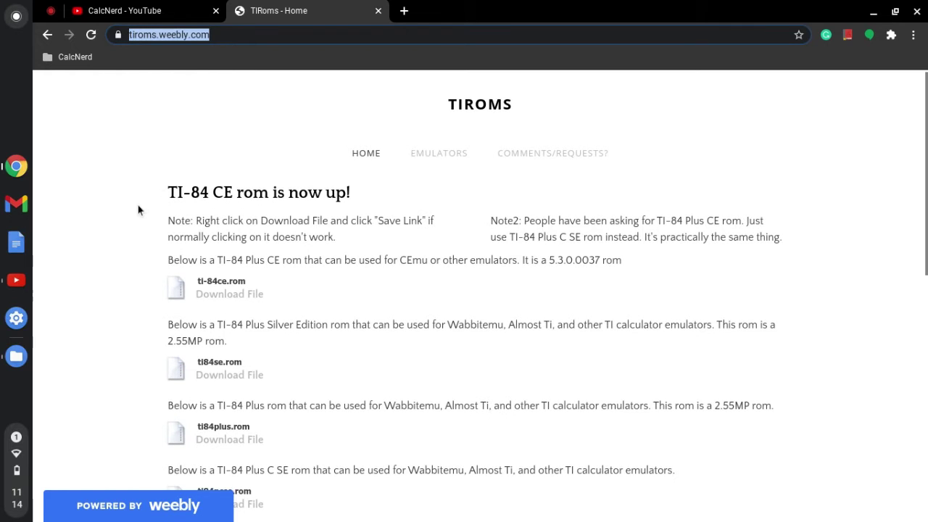
scroll(140, 210, "down", 5)
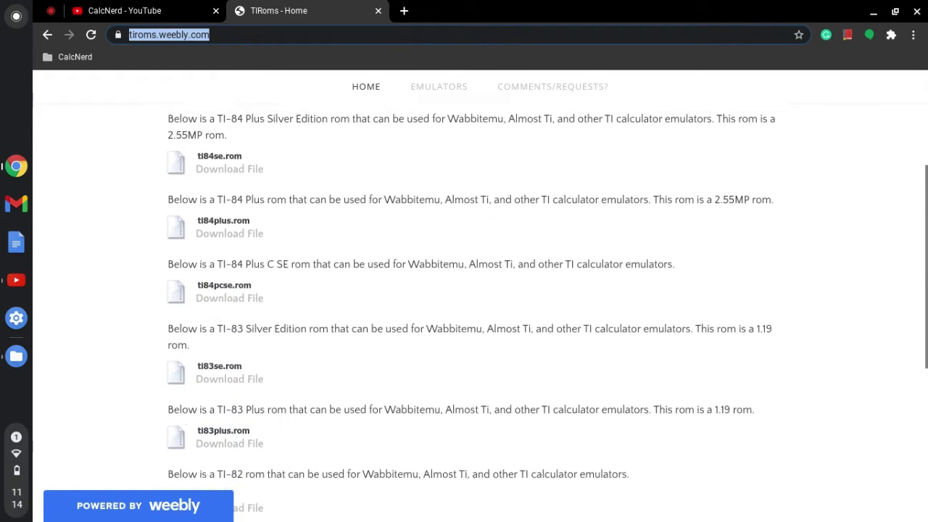
left_click(113, 279)
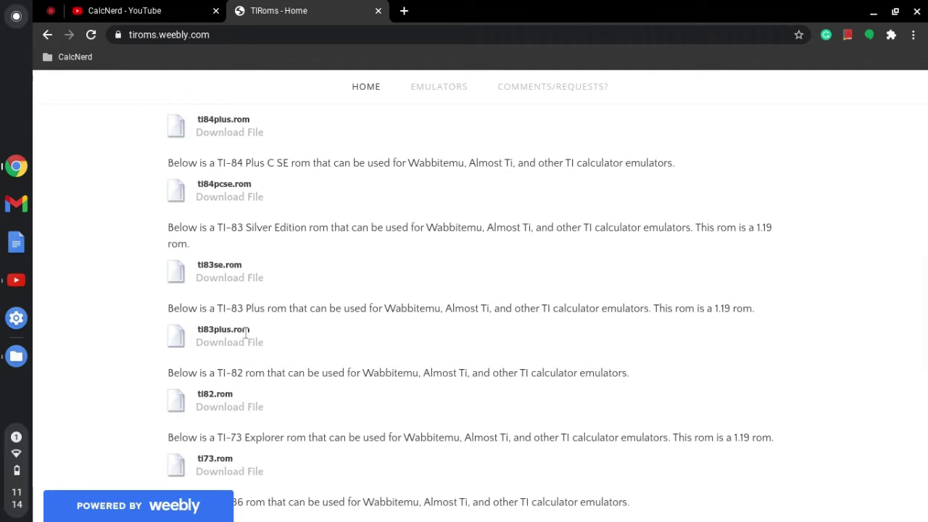
left_click_drag(253, 329, 197, 327)
left_click(129, 323)
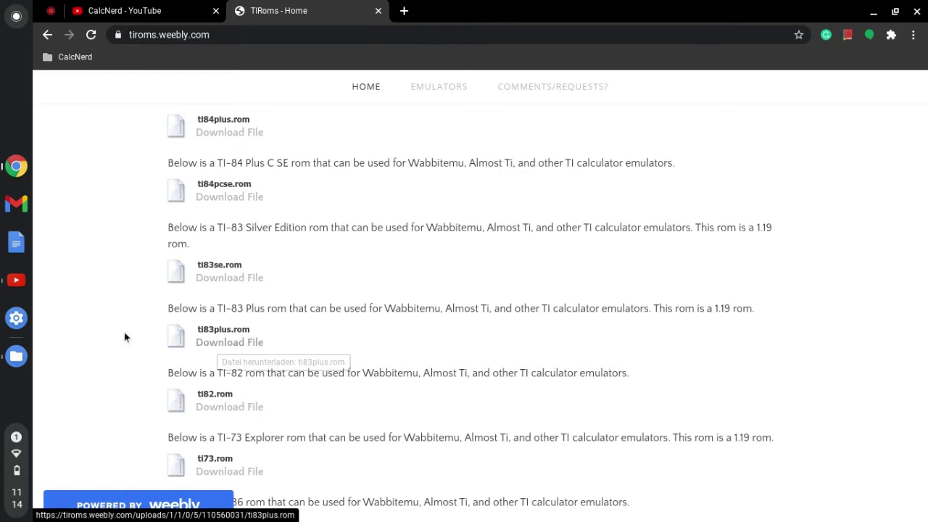
scroll(124, 336, "up", 3)
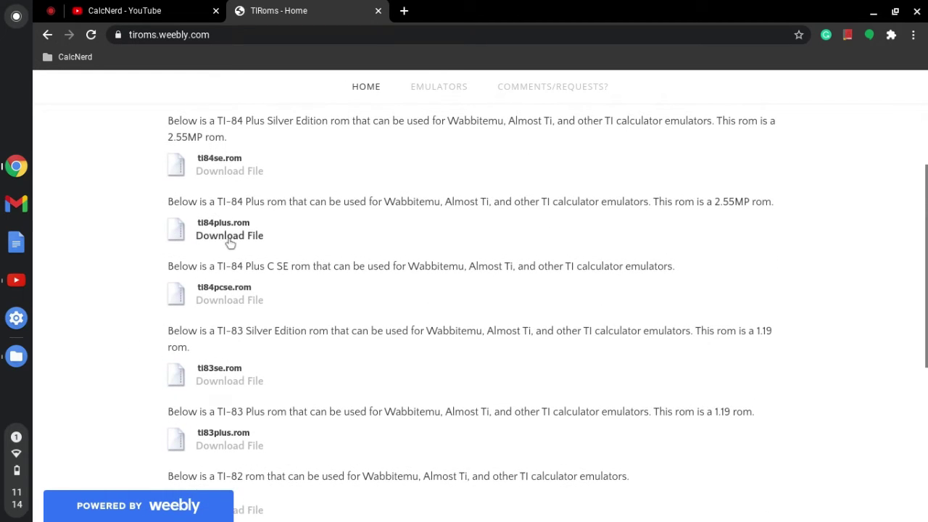
scroll(87, 203, "up", 1)
scroll(100, 185, "up", 1)
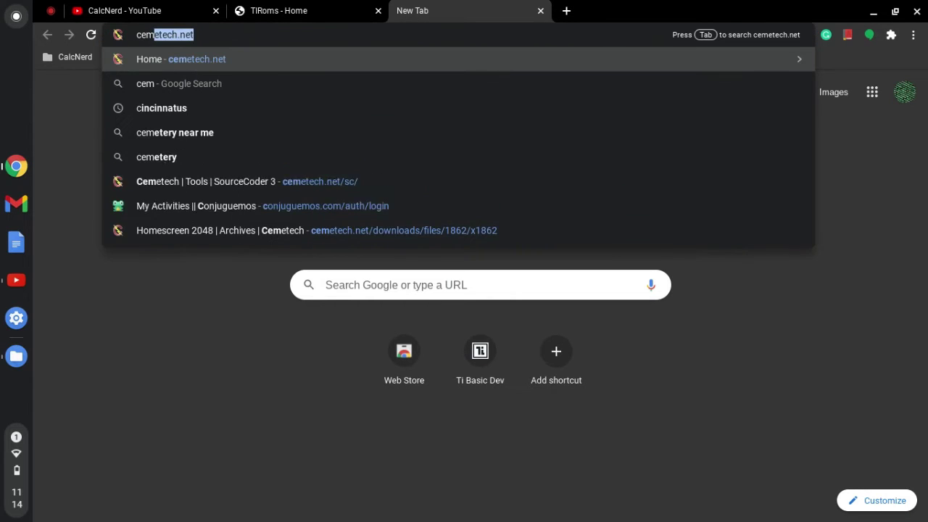
- Go to cemetech.net and extend the address to /sc/ to load SourceCoder 3
left_click(324, 61)
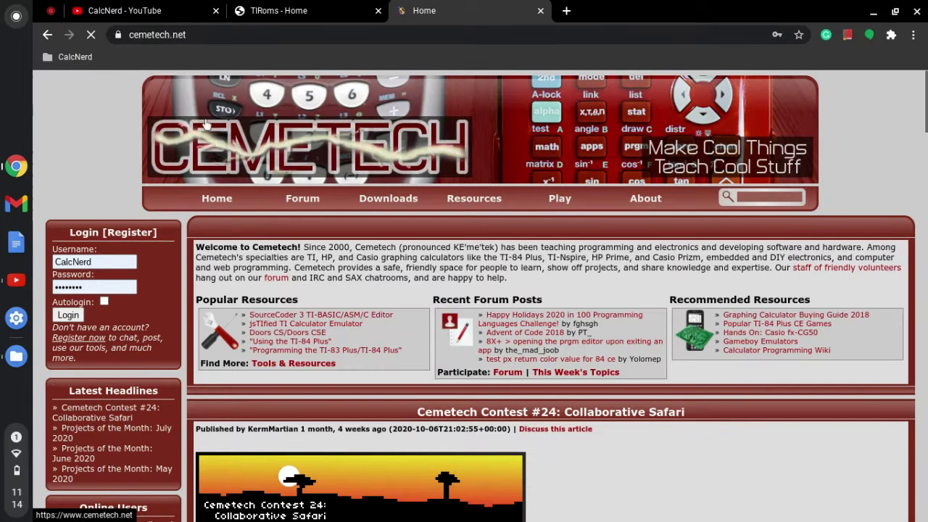
left_click(197, 34)
left_click(200, 37)
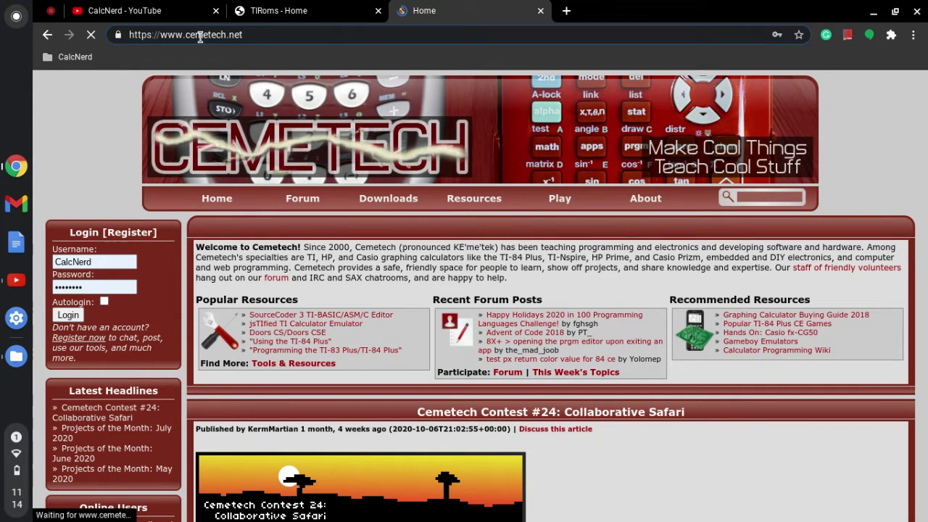
type("/sc/")
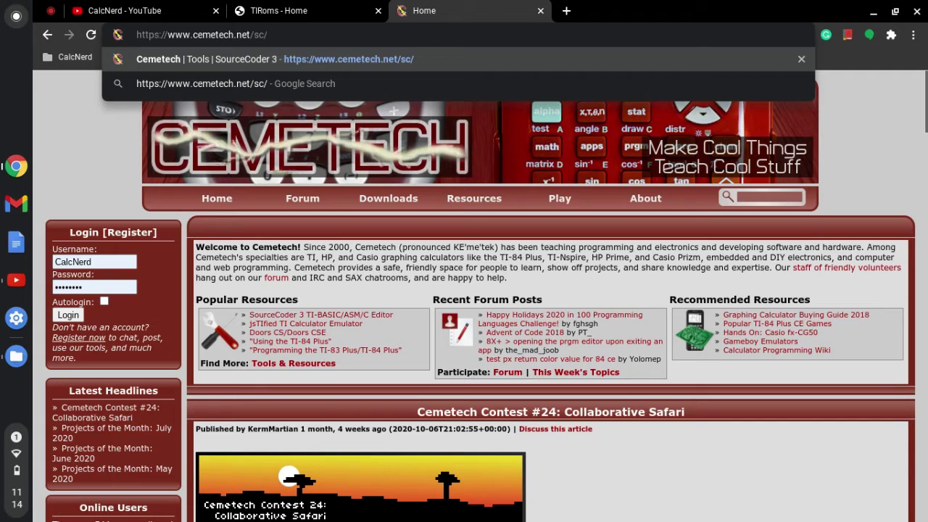
key("Return")
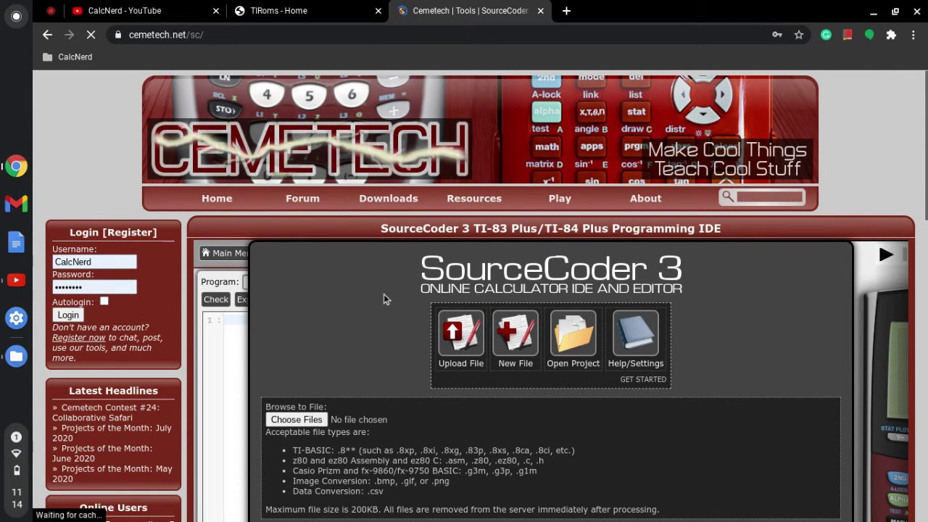
- Start a new file and choose the New TI File option
scroll(384, 298, "down", 1)
left_click(512, 255)
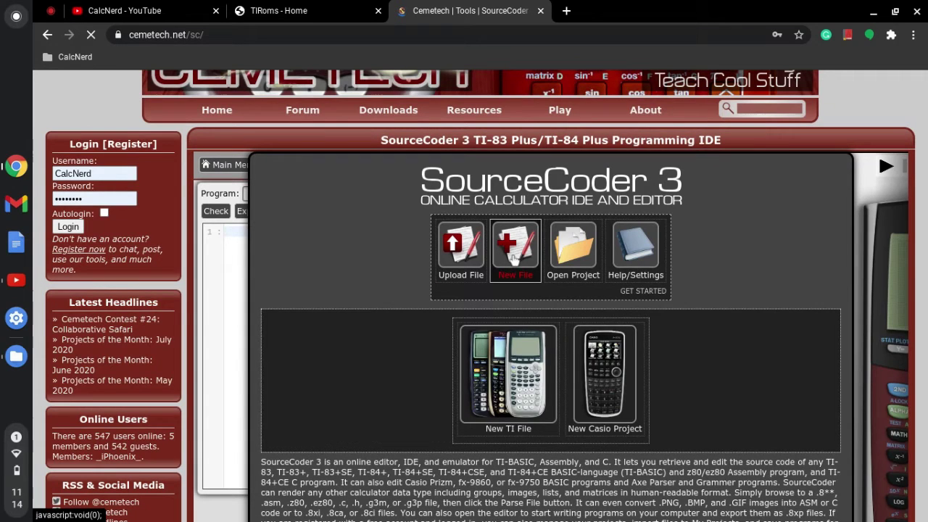
left_click(508, 395)
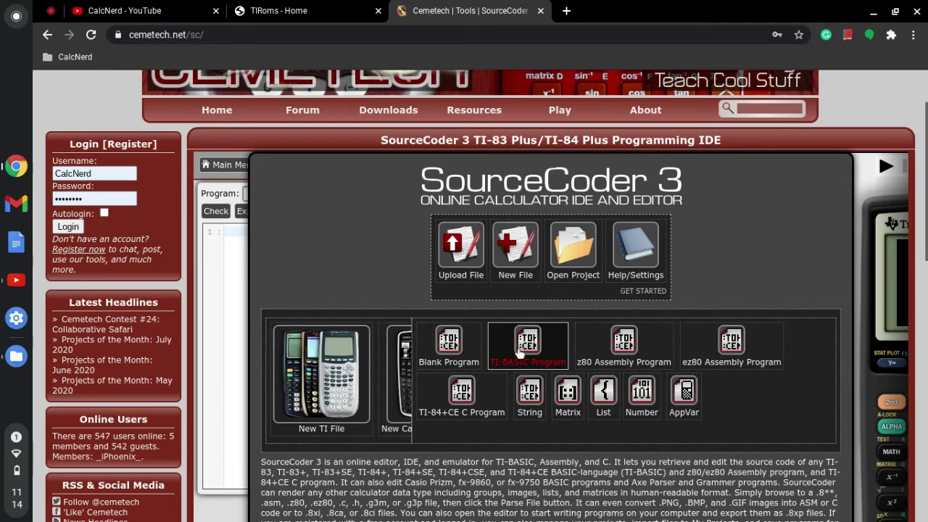
- Create an empty TI-BASIC program and expand the full jsTIfied emulator with its settings
left_click(519, 352)
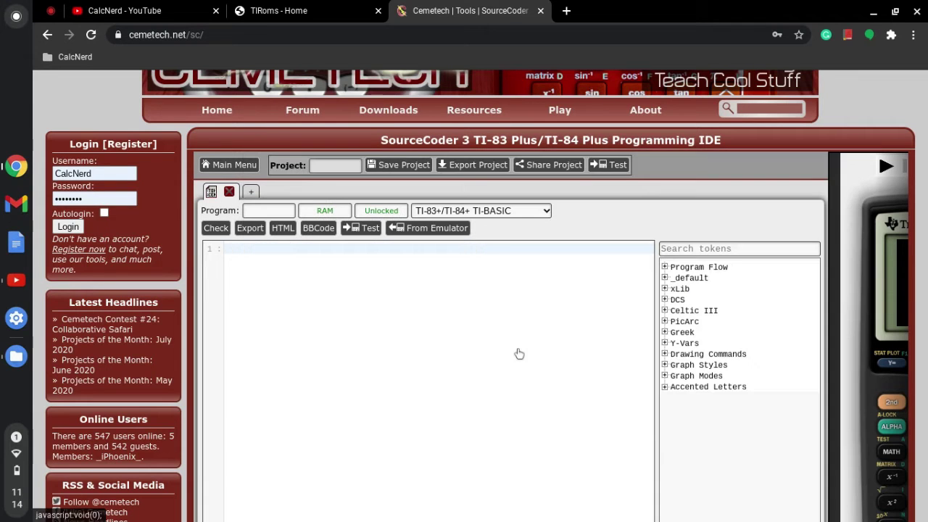
scroll(430, 325, "down", 2)
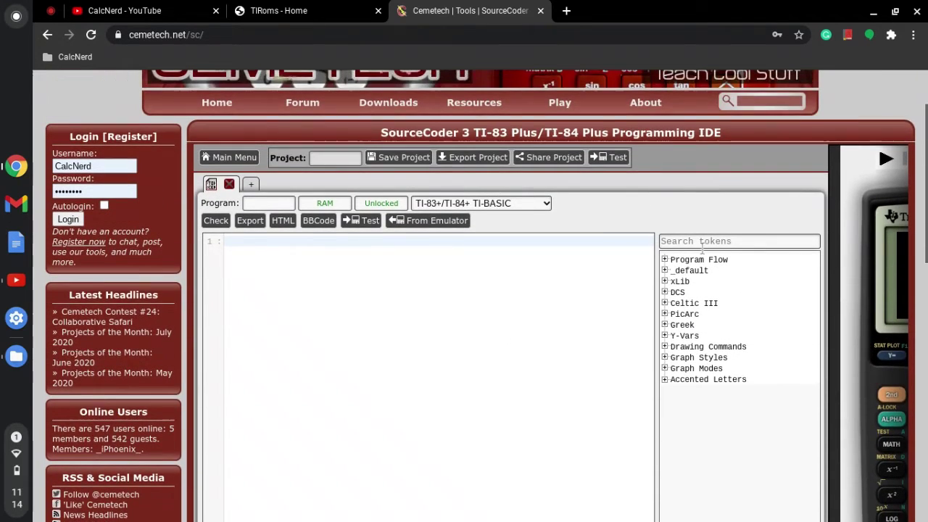
scroll(704, 251, "down", 4)
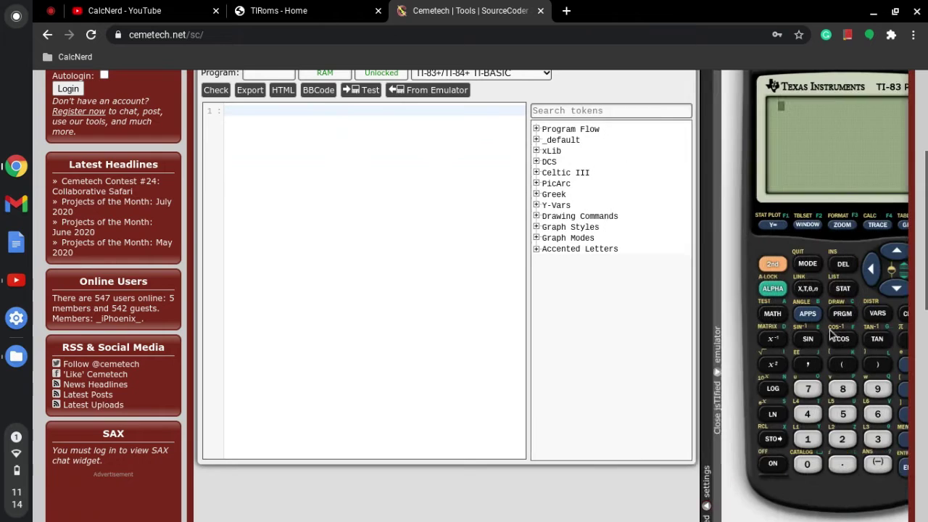
scroll(723, 274, "up", 5)
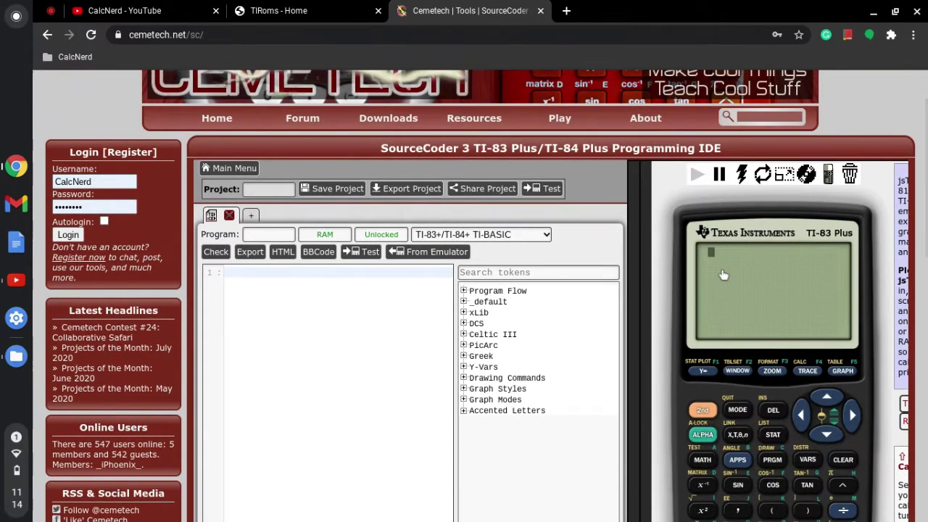
scroll(723, 274, "down", 5)
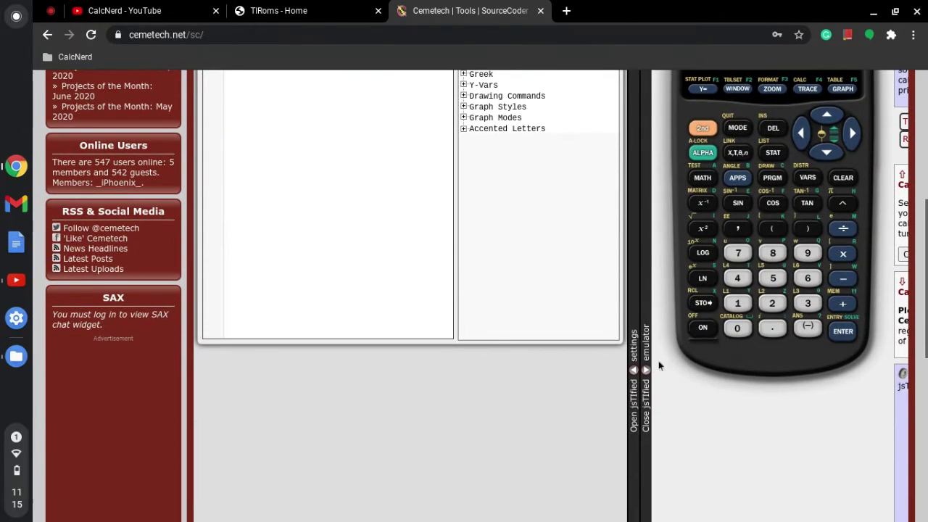
left_click(634, 376)
scroll(694, 241, "down", 3)
scroll(694, 246, "up", 3)
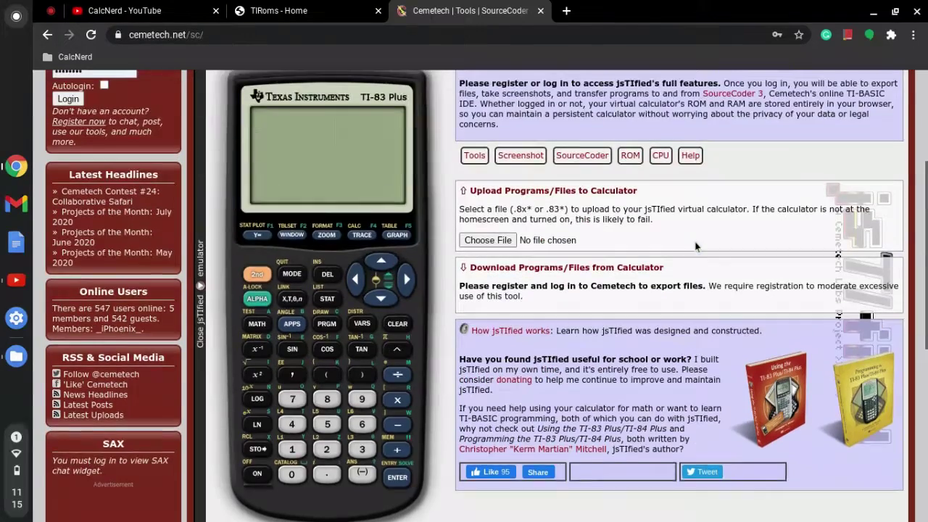
scroll(694, 247, "up", 1)
- Test the calculator keys with 777 and a digit string, then clear and enter 1234
left_click(294, 484)
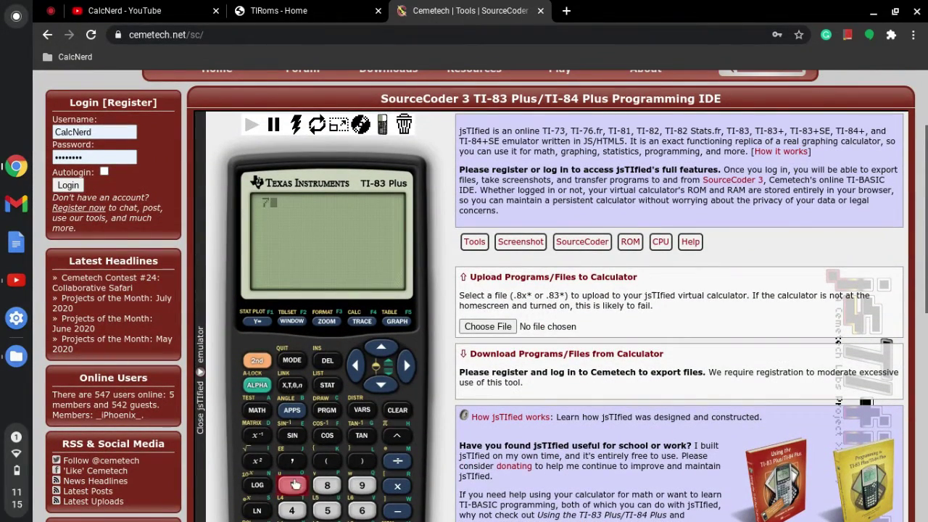
left_click(293, 486)
left_click(292, 487)
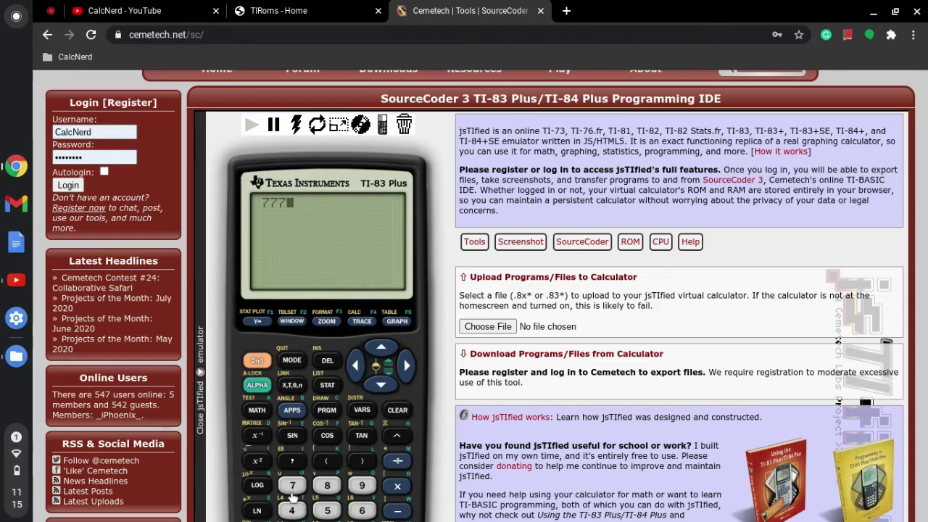
left_click(398, 411)
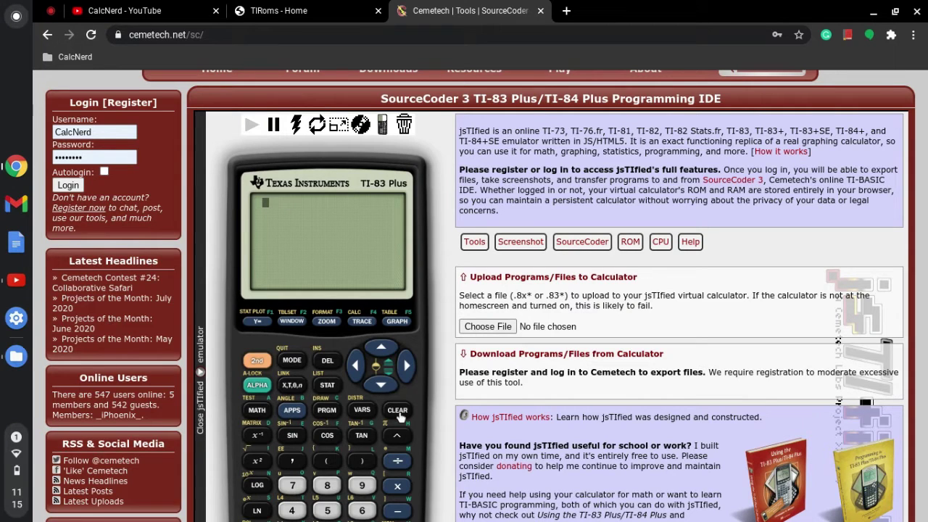
type("44445")
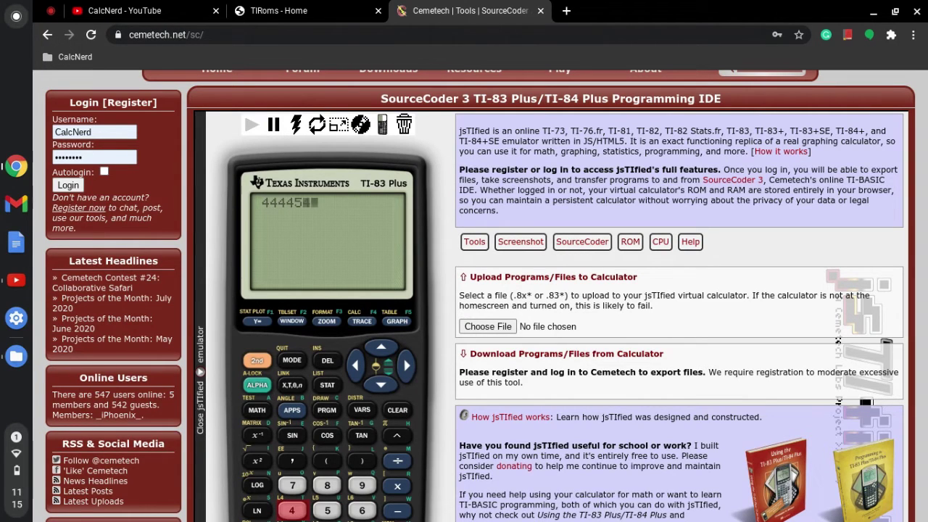
type("41234567890")
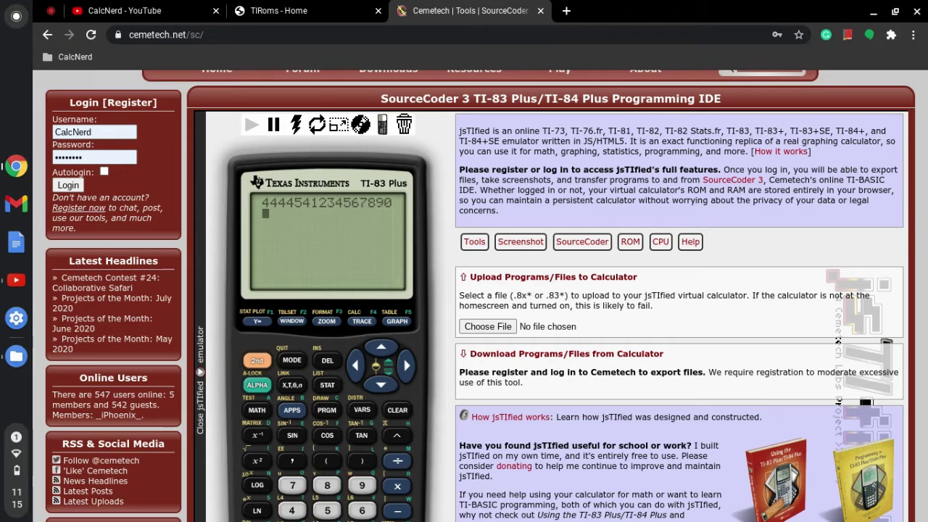
left_click(396, 408)
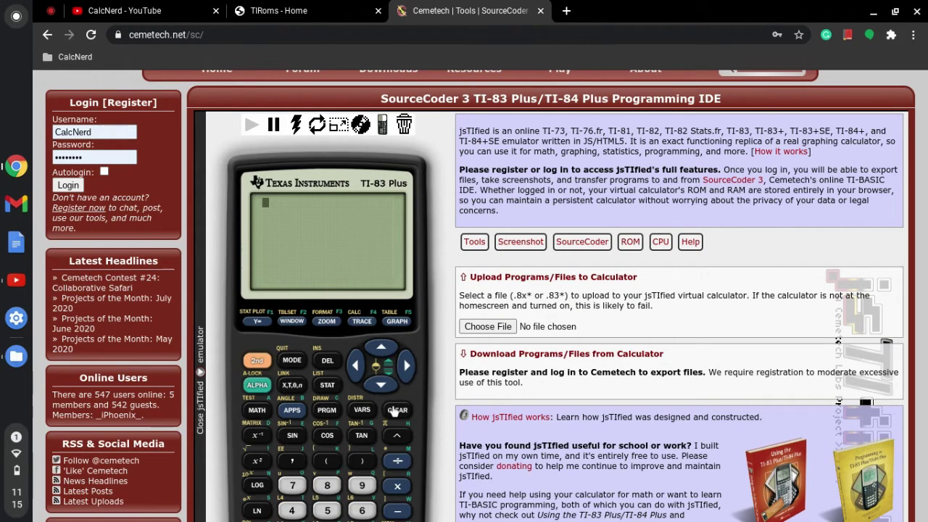
type("1234")
- Clear 1234 from the calculator, show the ROM import options, and cancel choosing a ROM file
left_click(399, 410)
left_click(632, 245)
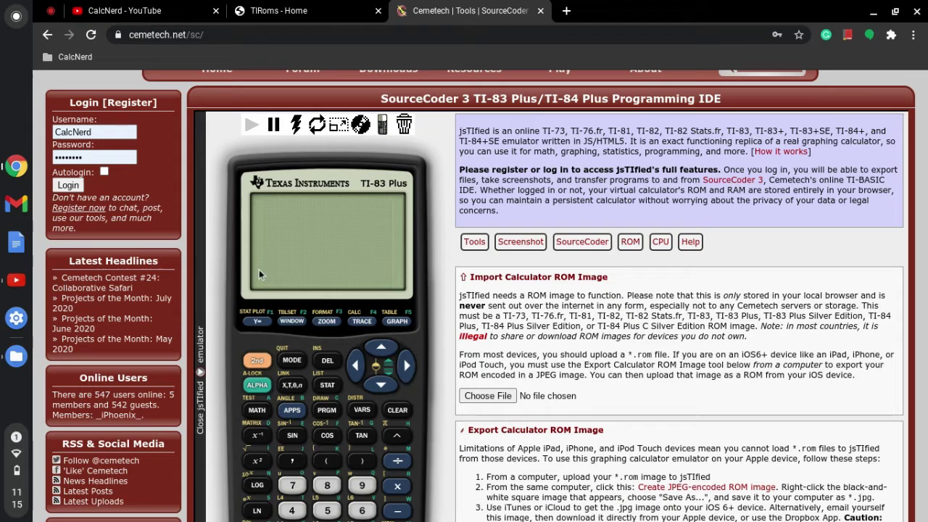
left_click(472, 397)
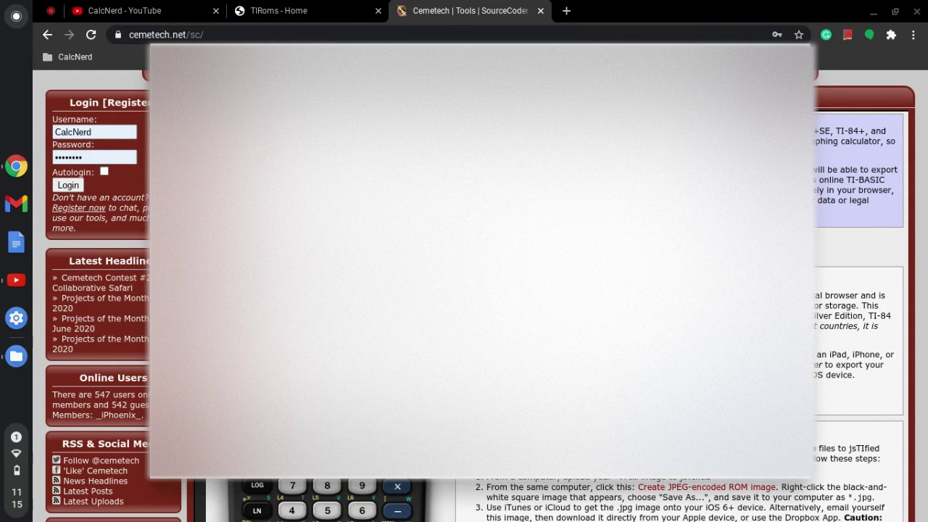
key("Escape")
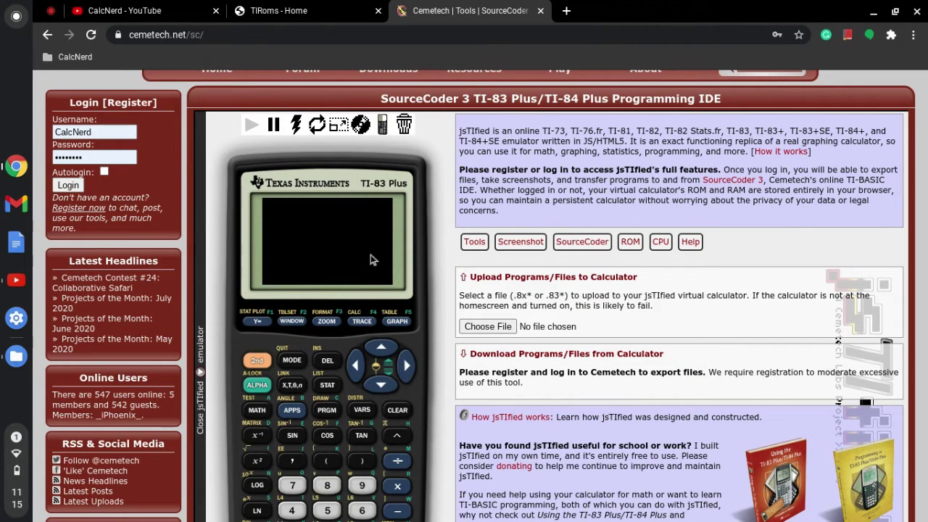
- Pause and resume the emulator, turn the calculator on, and clear the RAM cleared message
left_click(274, 127)
left_click(251, 125)
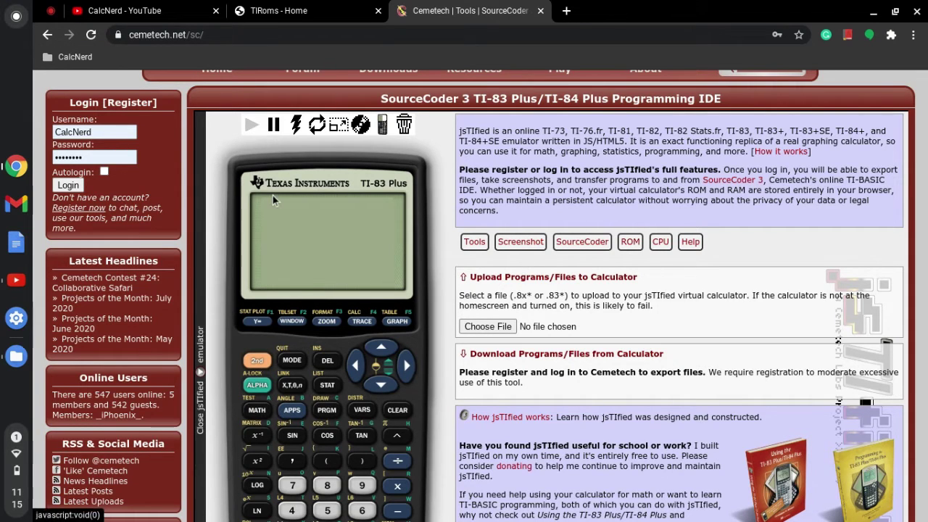
scroll(273, 195, "down", 2)
left_click(256, 455)
scroll(283, 326, "up", 1)
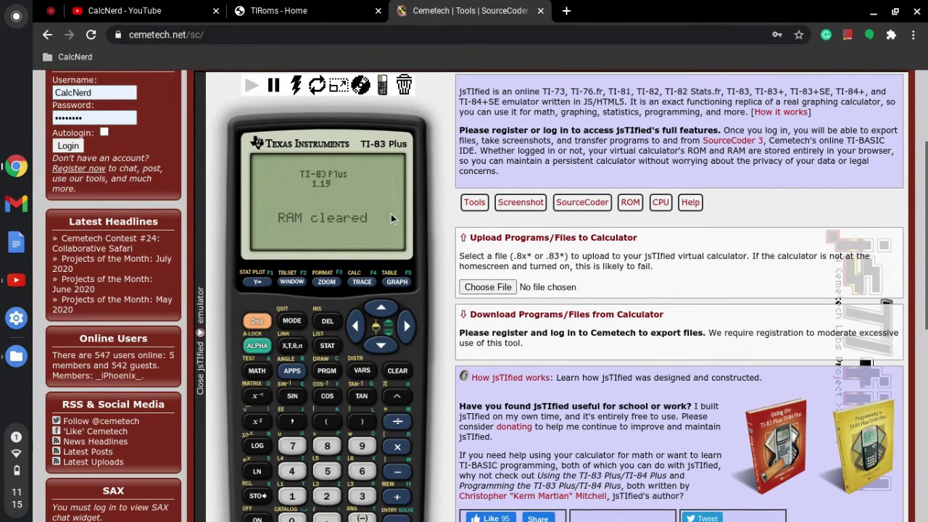
left_click(397, 371)
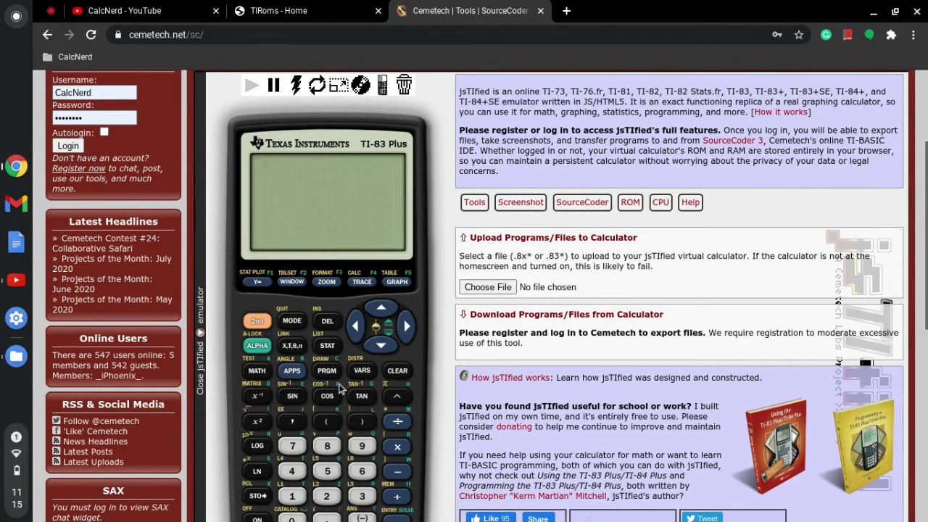
- Compute 8924² to get 79637776, then clear the calculator screen
left_click(327, 446)
left_click(362, 446)
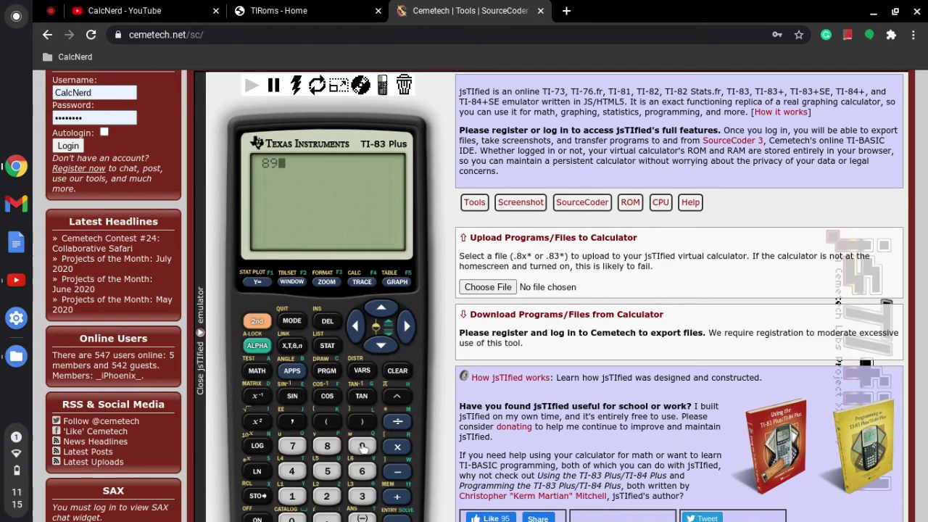
left_click(327, 496)
left_click(291, 472)
left_click(257, 421)
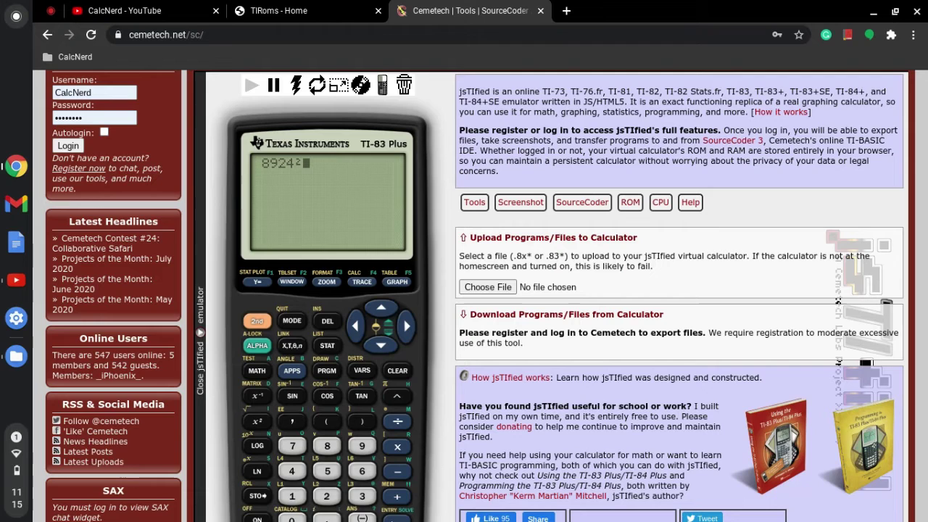
key("Return")
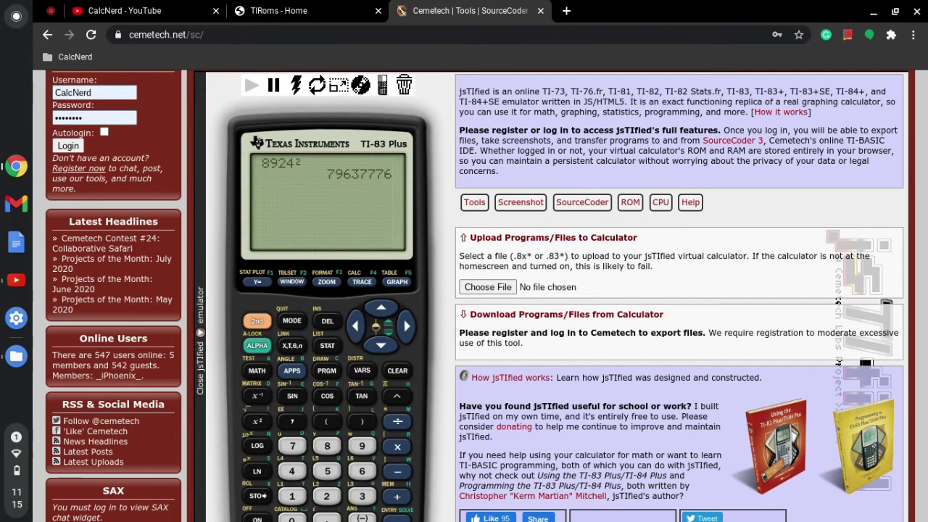
scroll(338, 173, "up", 1)
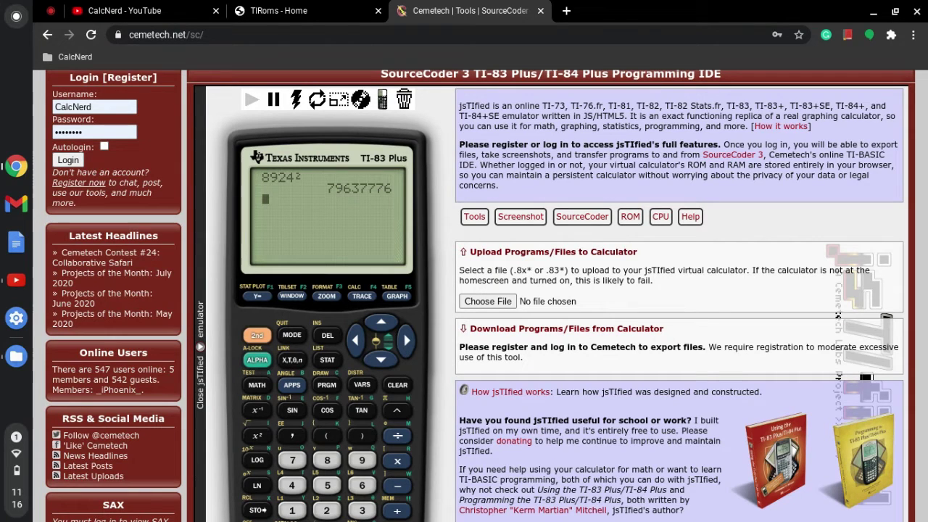
left_click(388, 385)
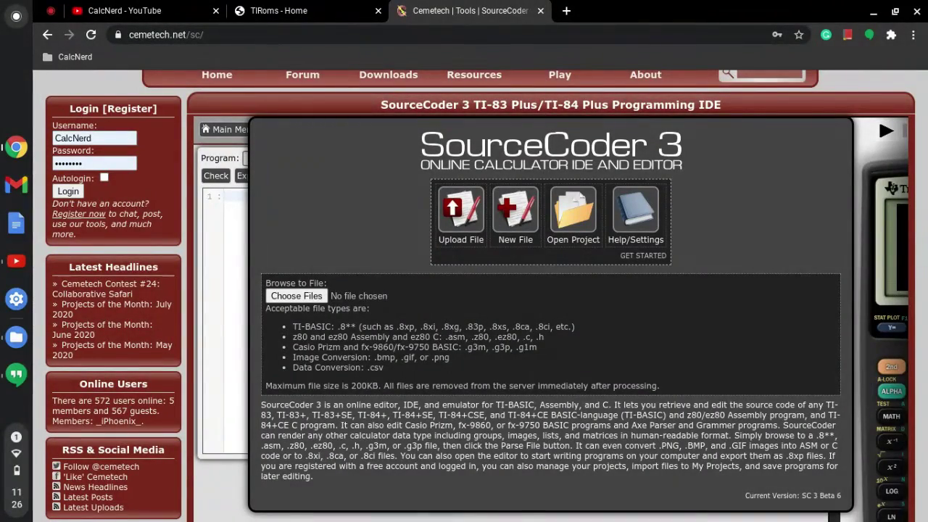
scroll(480, 296, "down", 1)
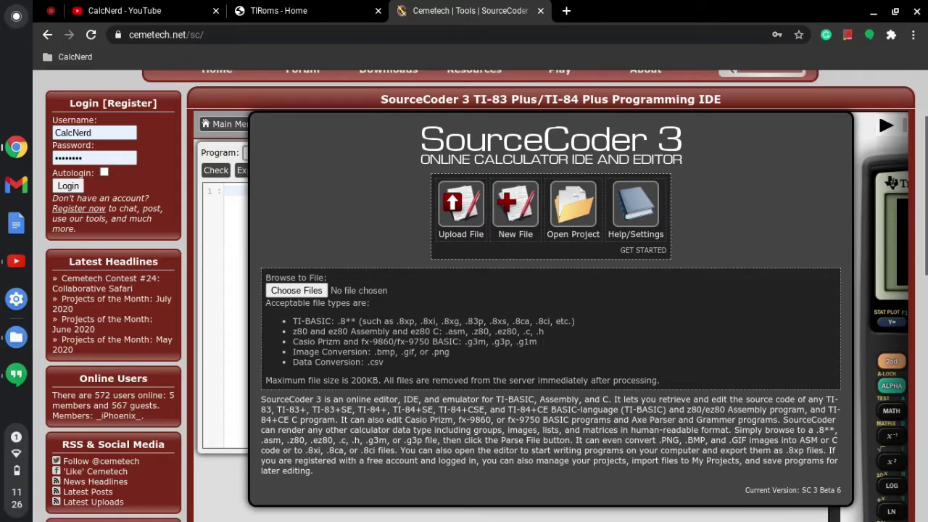
- Upload TFE.8xp from the 2048 folder inside the Homescreen 2048.zip archive
scroll(480, 296, "down", 1)
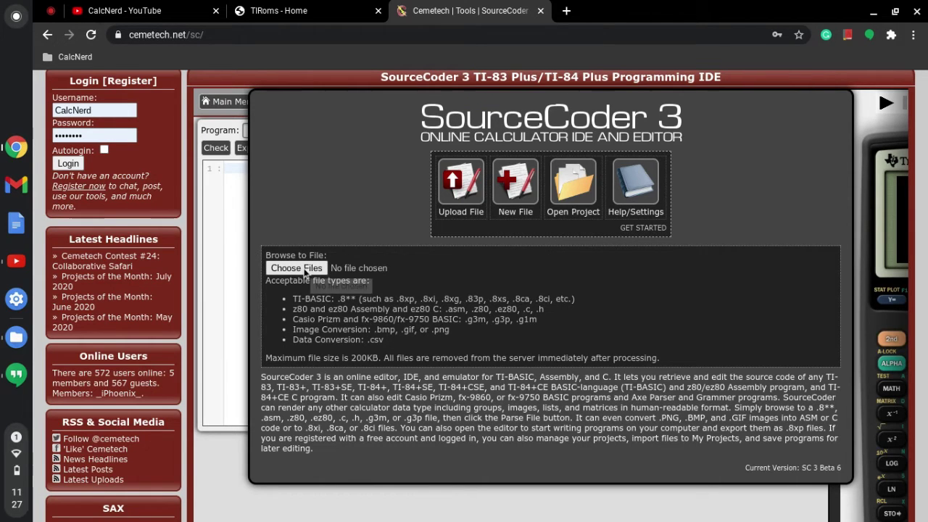
left_click(304, 270)
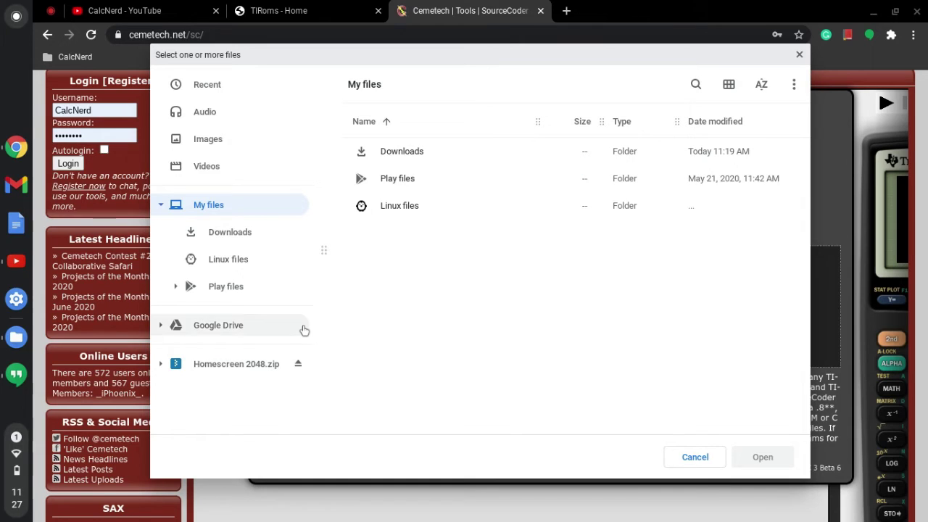
left_click(258, 367)
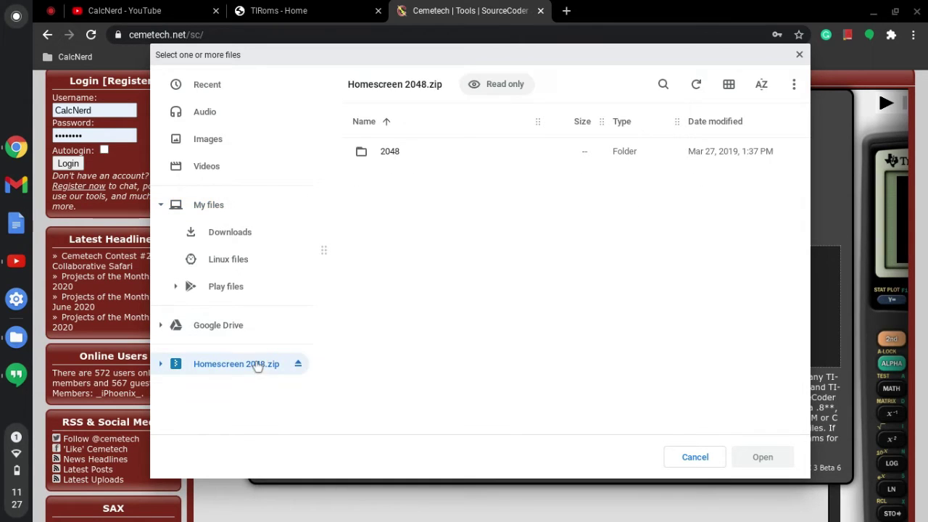
left_click(373, 153)
left_click(374, 153)
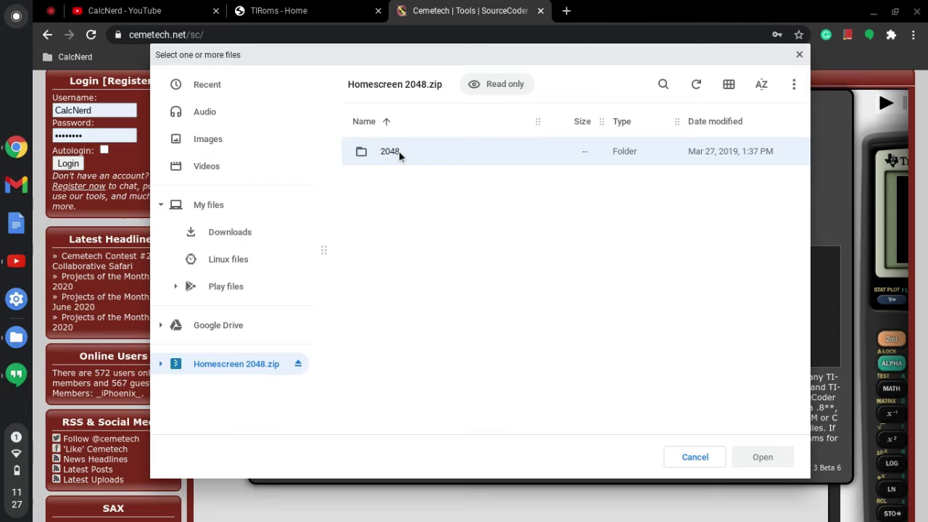
double_click(398, 156)
double_click(399, 206)
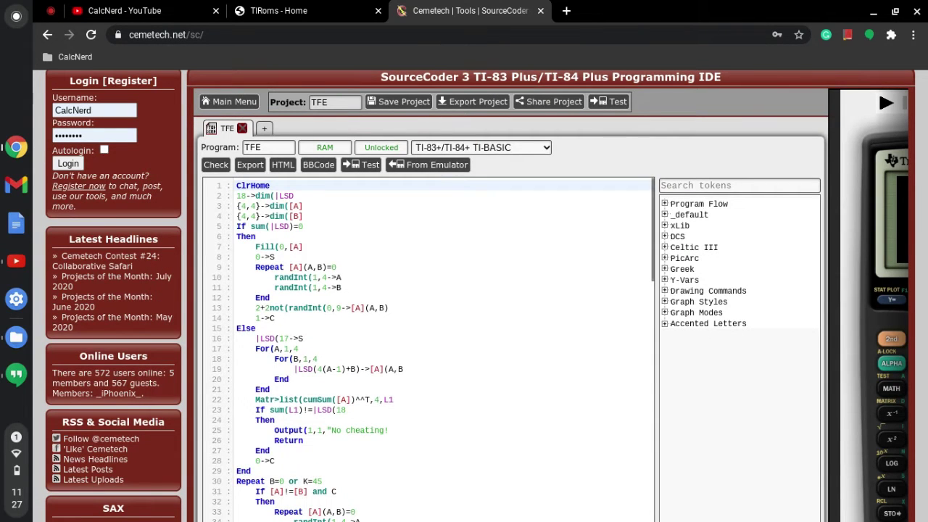
- Scroll through the TFE code and select |LSD on line 19 to highlight its occurrences
scroll(377, 326, "down", 12)
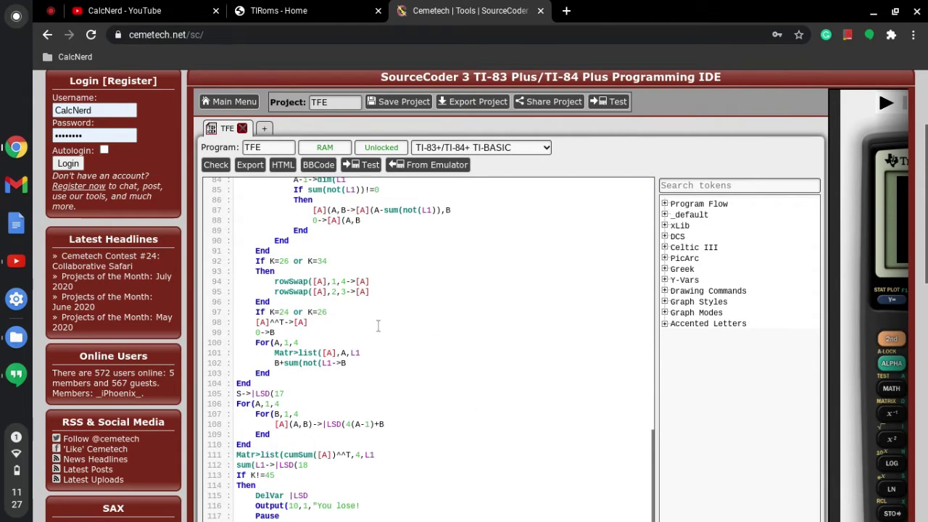
scroll(378, 326, "up", 12)
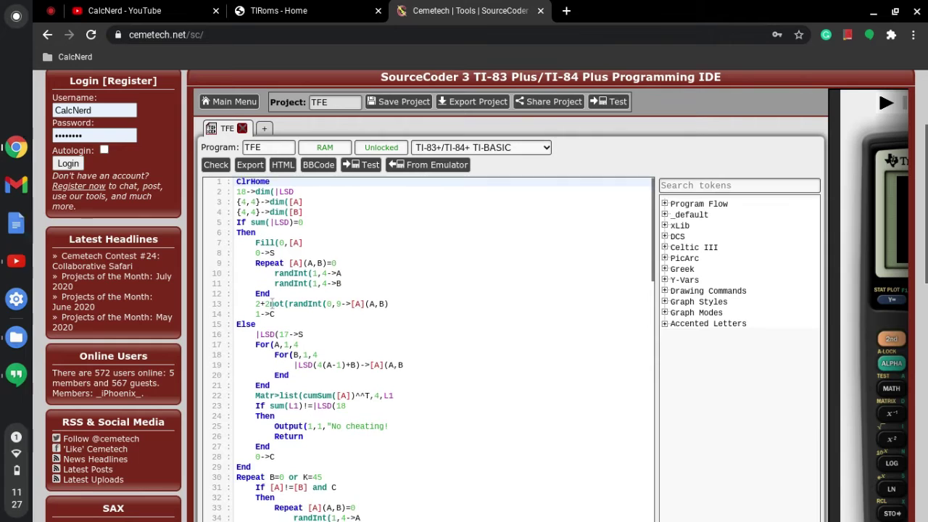
scroll(271, 314, "down", 1)
left_click(294, 325)
double_click(301, 326)
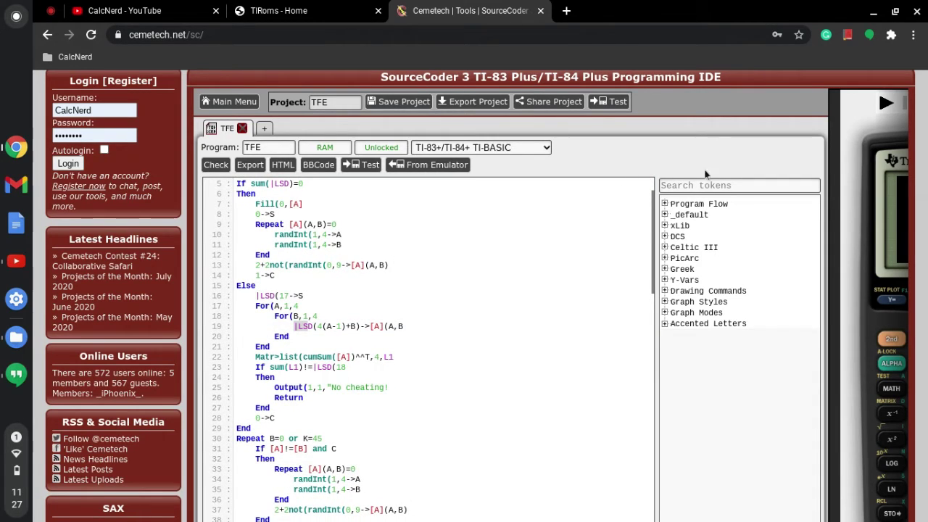
- Open the emulated calculator and check its PRGM menu's EDIT and EXEC program lists
mouse_move(828, 182)
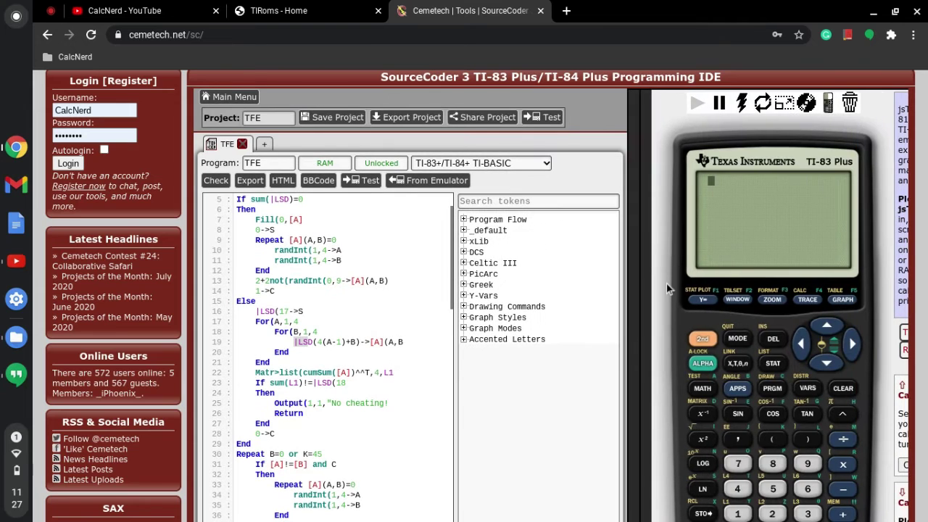
left_click(636, 290)
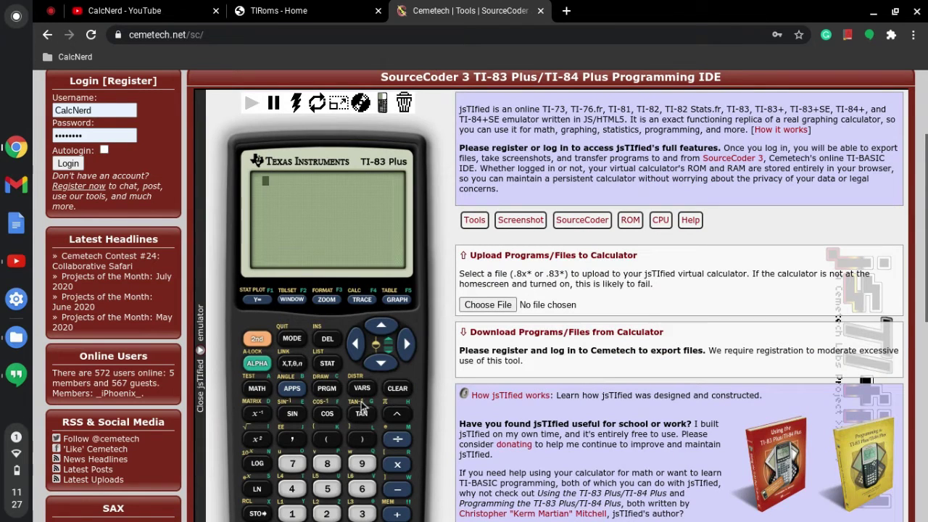
left_click(326, 388)
left_click(406, 345)
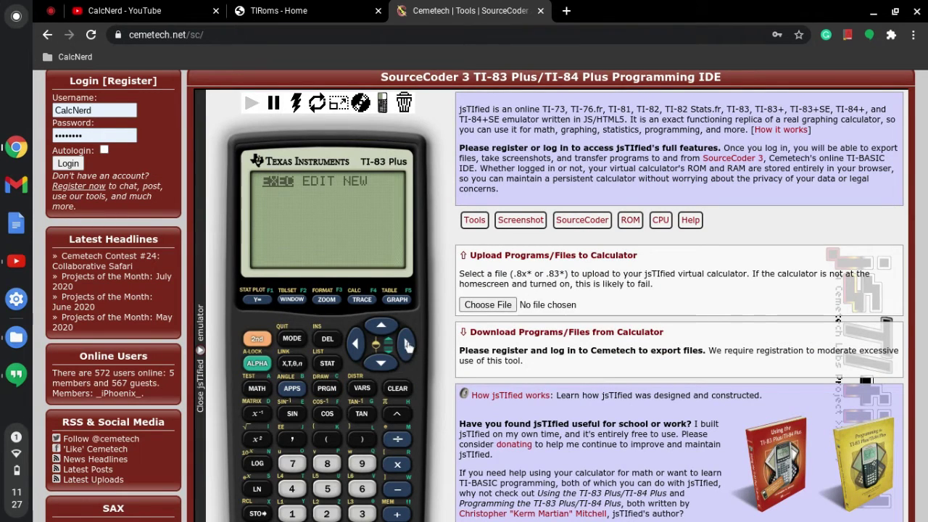
left_click(356, 343)
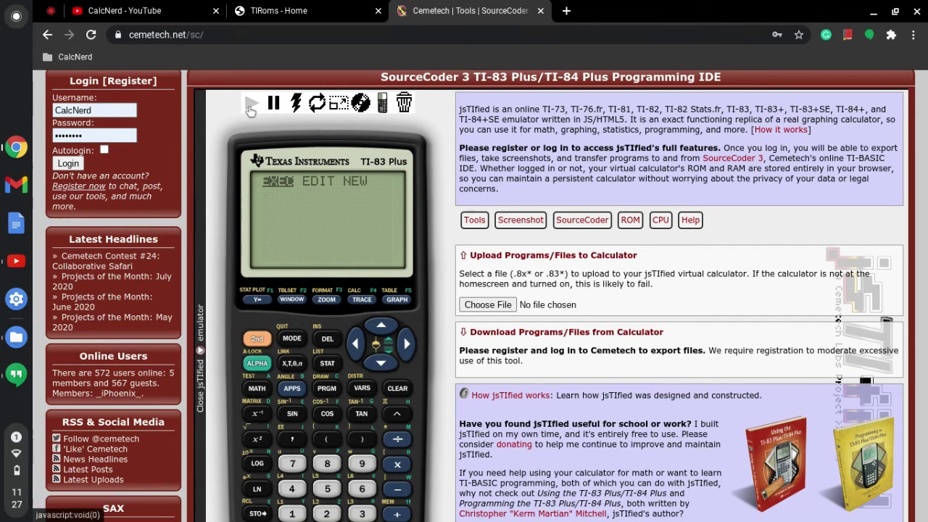
- Send TFE to the emulator, expand the TI-83 Plus, and run TFE from the program list
left_click(200, 290)
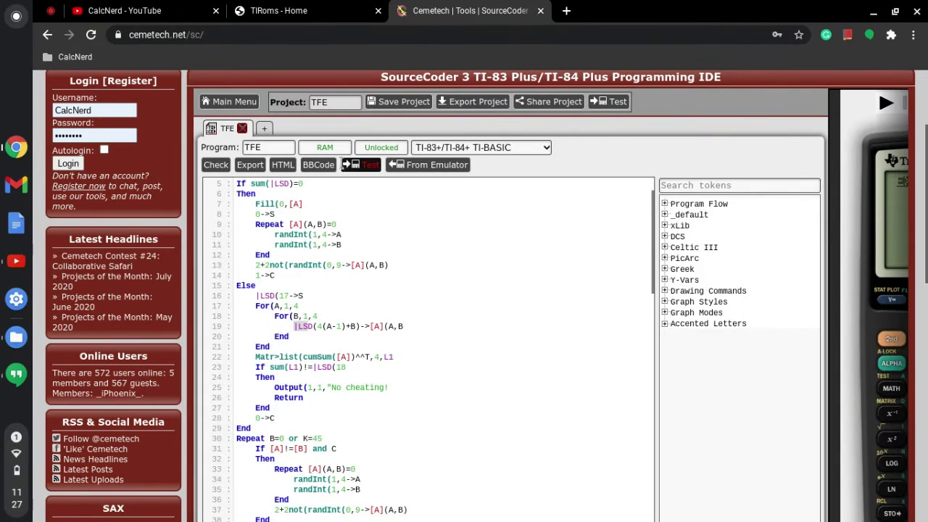
left_click(354, 166)
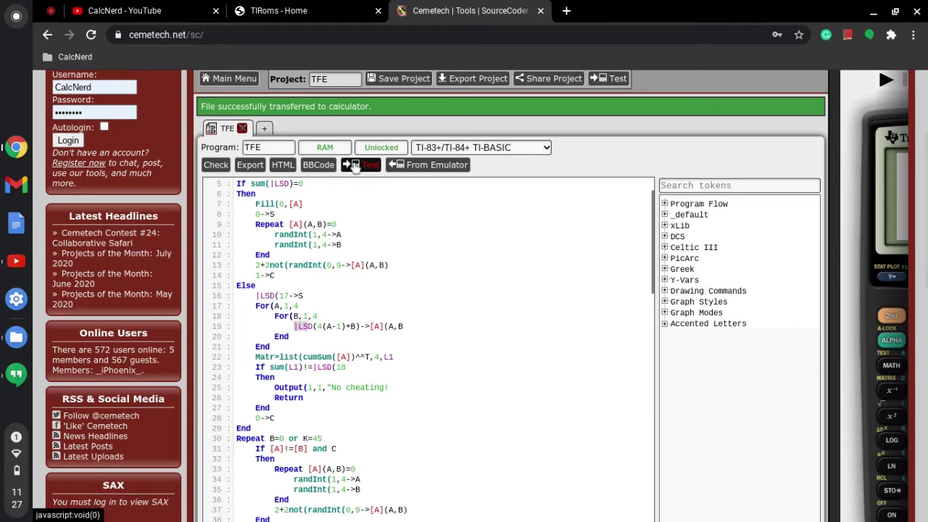
left_click(828, 157)
left_click(772, 363)
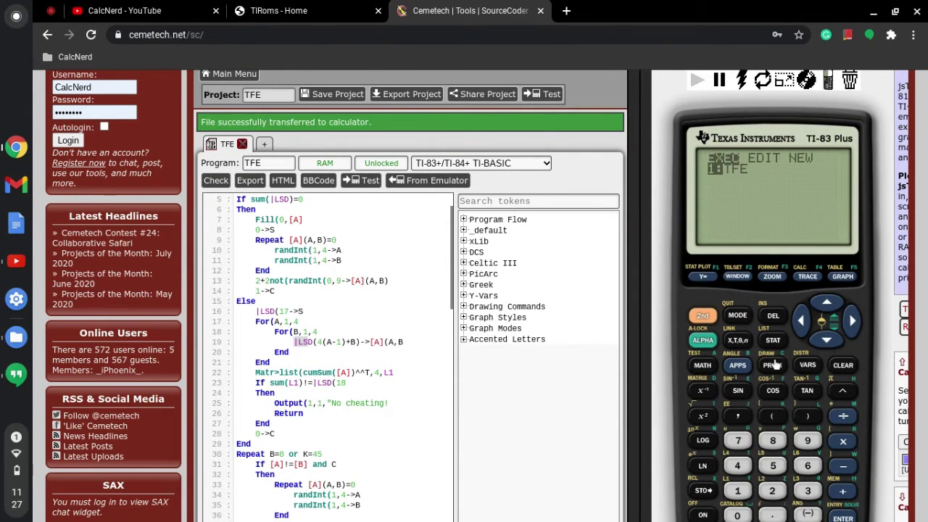
scroll(709, 175, "down", 1)
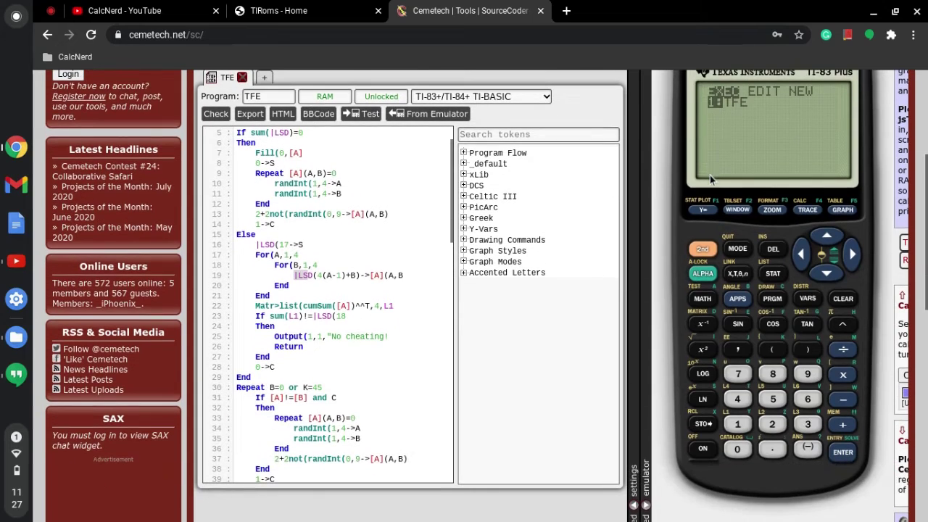
left_click(842, 452)
scroll(757, 159, "down", 1)
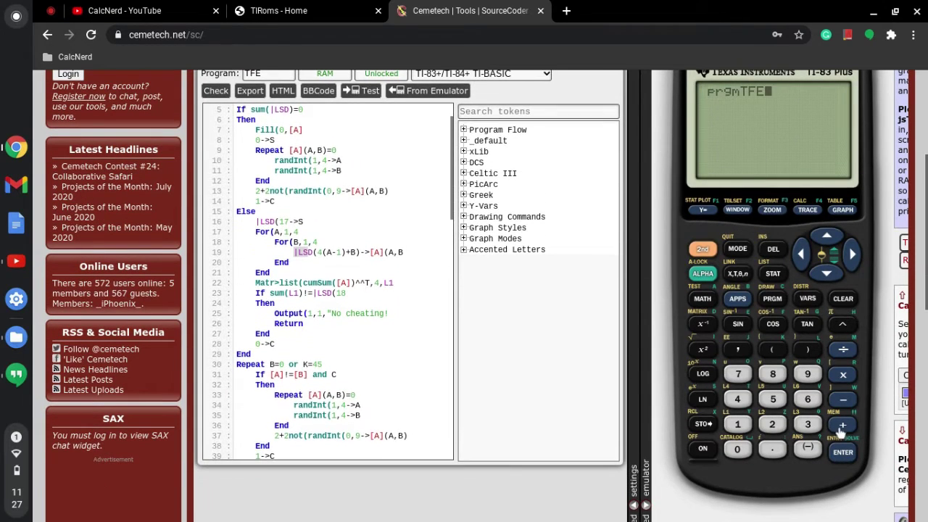
key("Return")
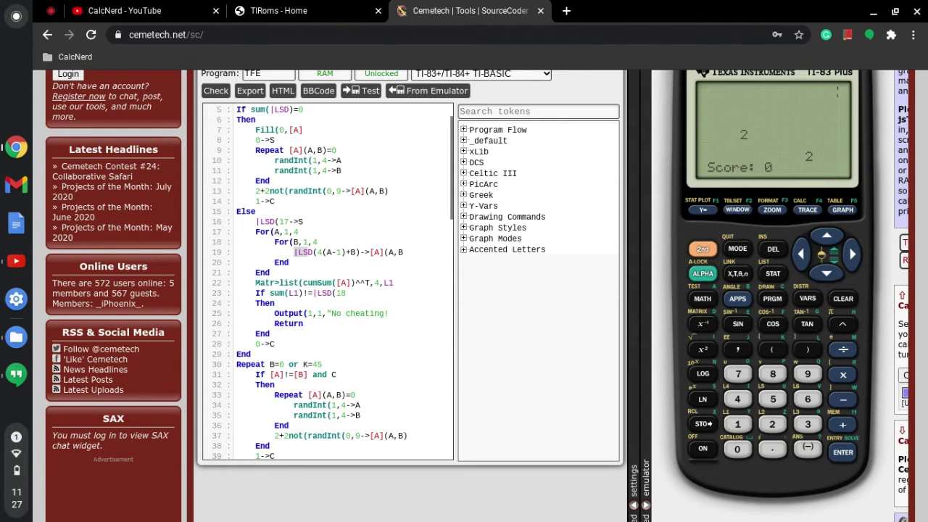
- Play 2048 moves down, left and up to reach score 8, then break with ON
key("Down")
key("Left")
key("Up")
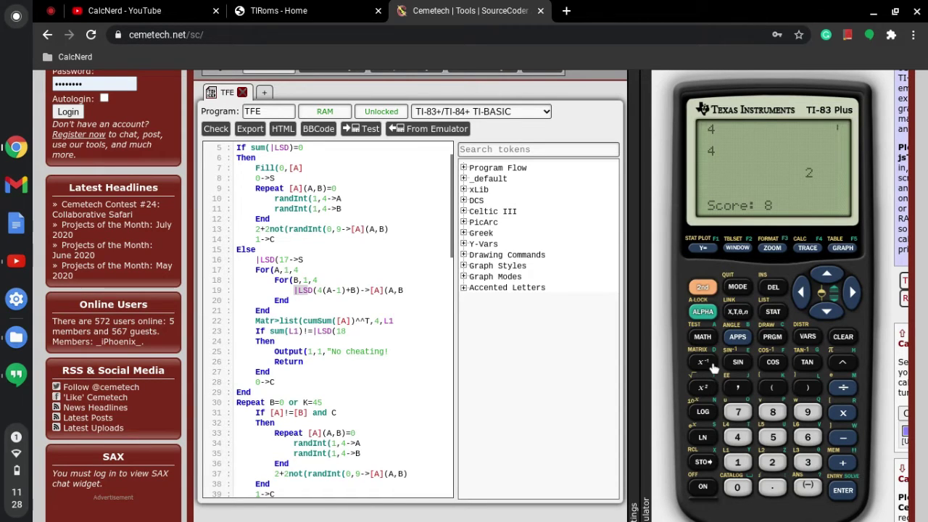
left_click(702, 490)
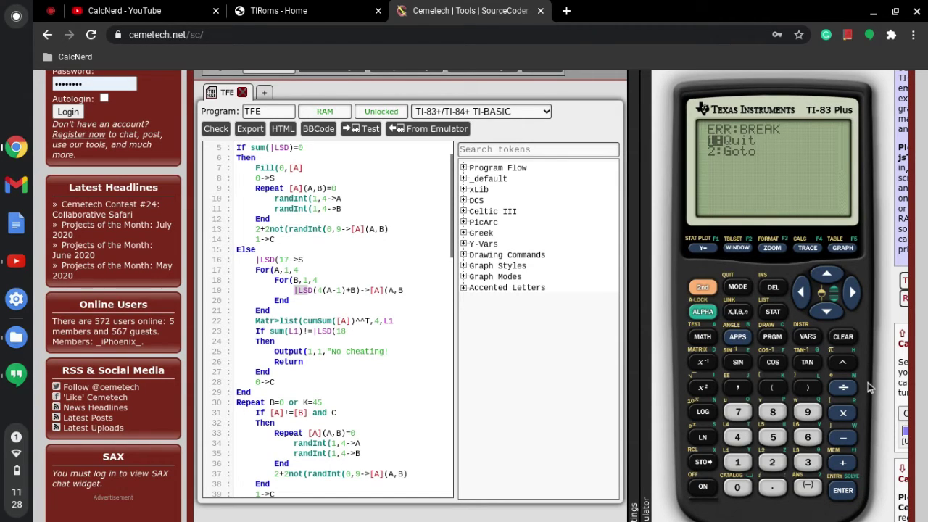
- Quit the break error and open TFE in the calculator's EDIT program editor
left_click(843, 490)
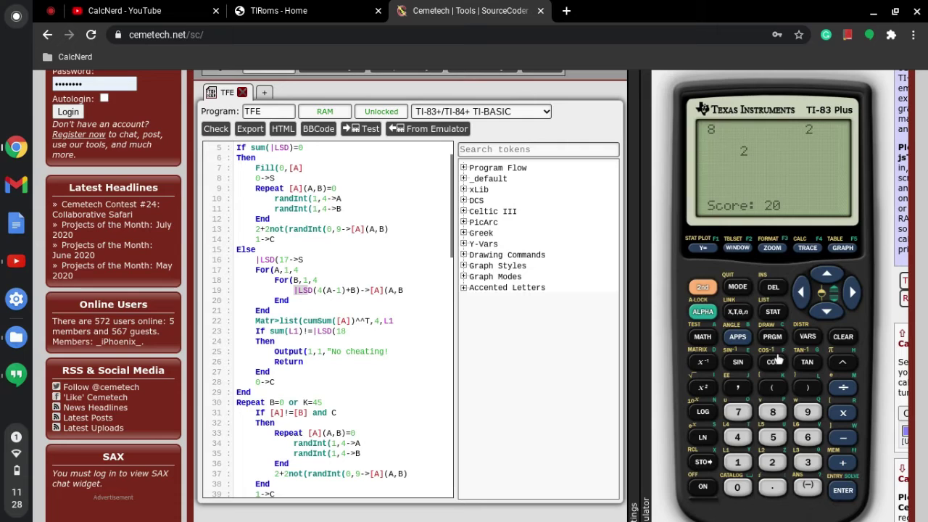
left_click(773, 340)
left_click(853, 290)
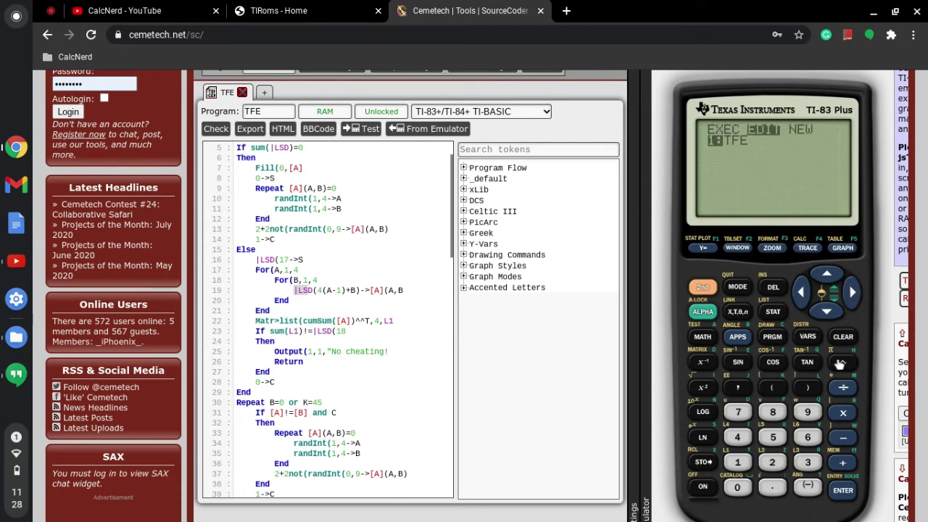
left_click(843, 490)
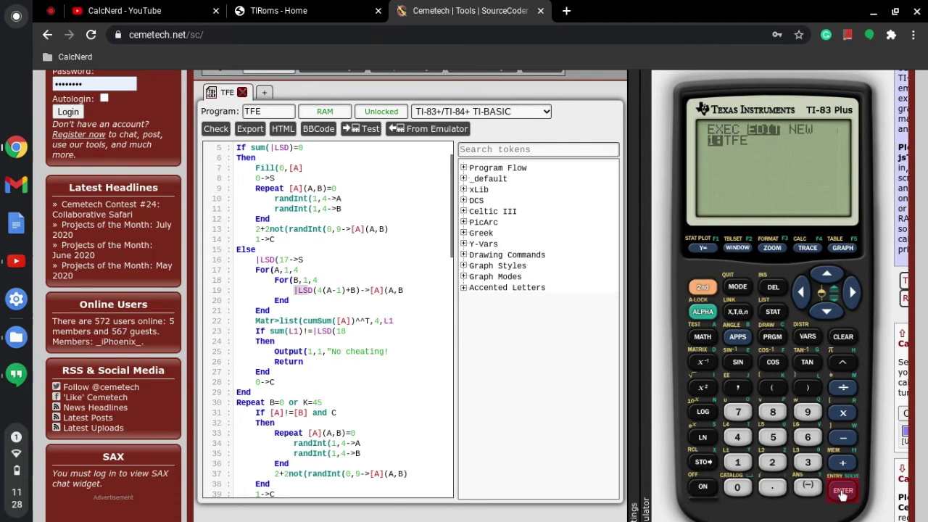
- Step down and back up through the TFE code lines to the Output and Return lines
left_click(827, 311)
left_click(827, 311)
left_click(827, 312)
left_click_drag(827, 311, 831, 319)
left_click_drag(827, 279, 827, 279)
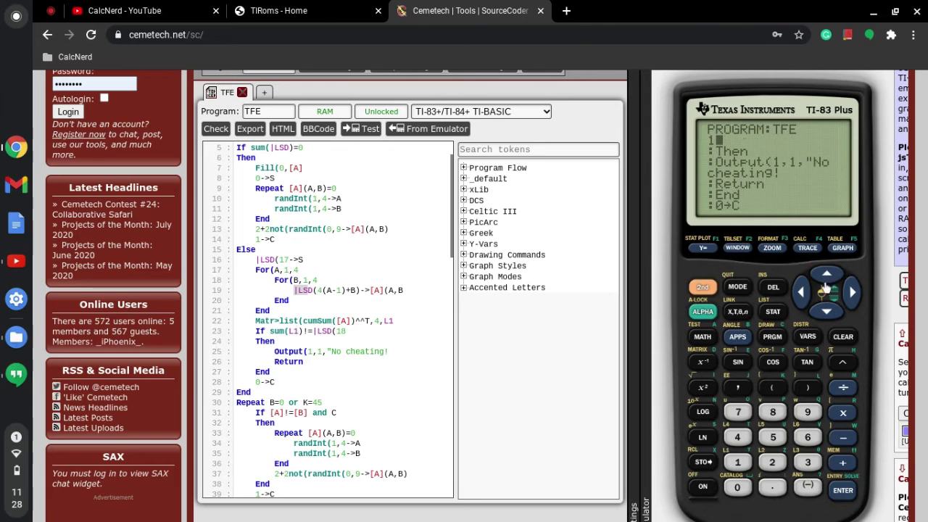
left_click_drag(827, 312, 827, 311)
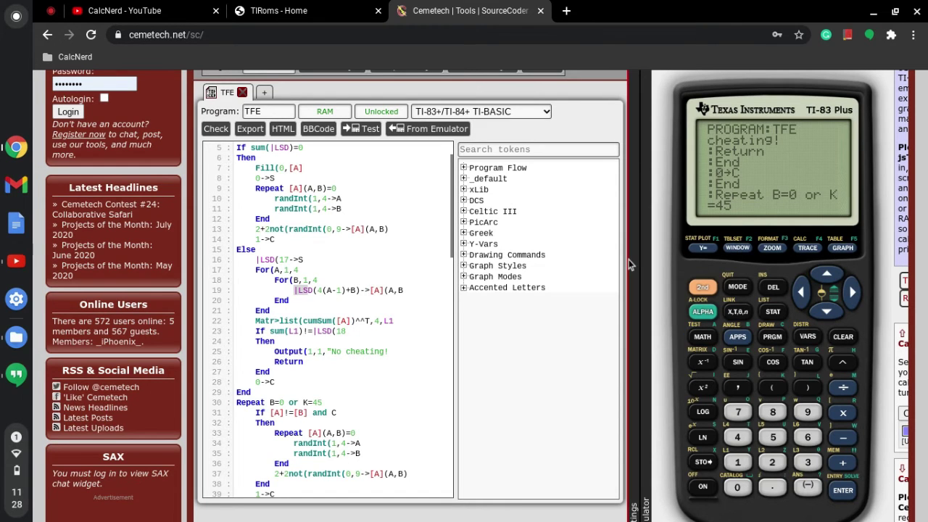
- Collapse the code editor, quit the program editor to the home screen, and clear the leftover game
scroll(296, 281, "down", 10)
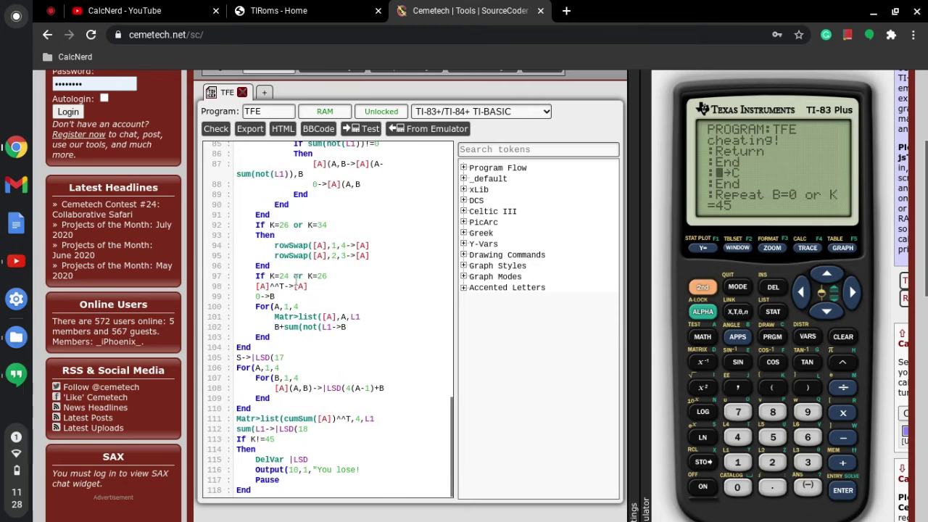
scroll(296, 281, "up", 15)
left_click(631, 239)
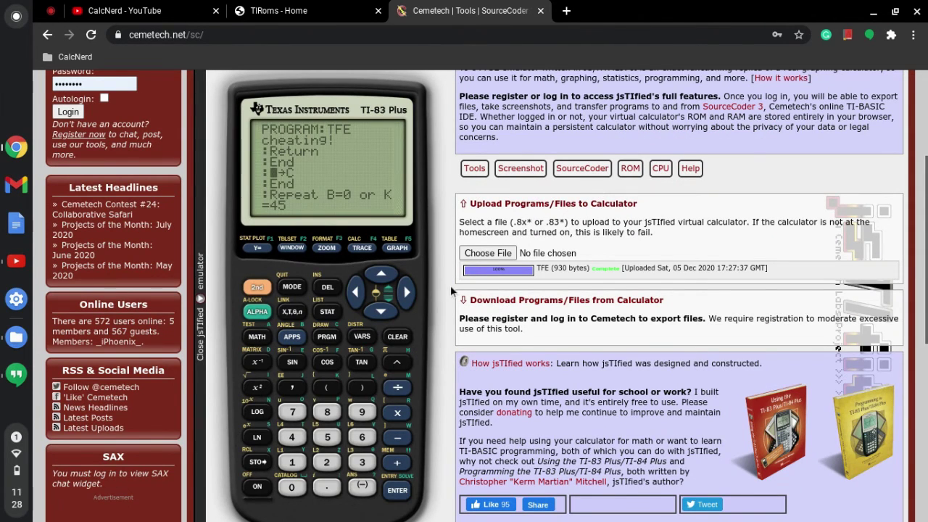
scroll(450, 285, "up", 1)
scroll(450, 284, "down", 1)
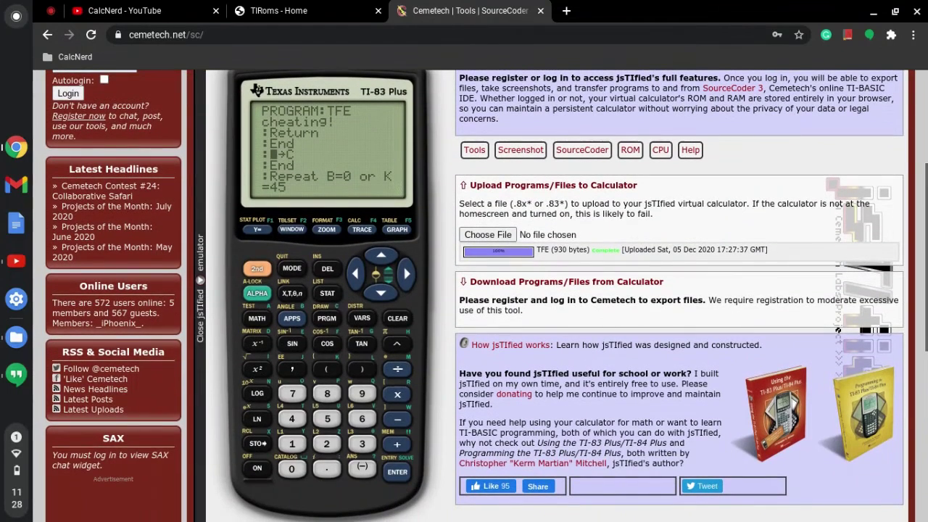
left_click(266, 270)
left_click(291, 268)
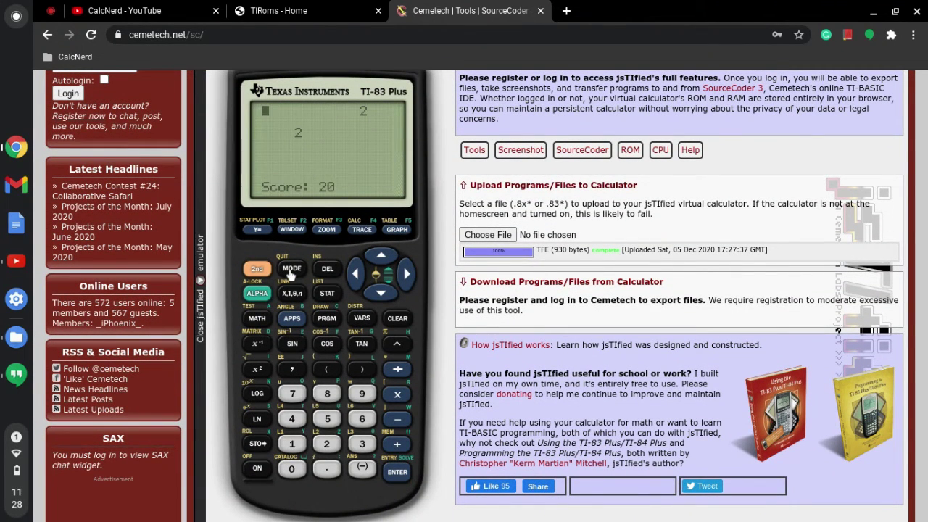
left_click(397, 320)
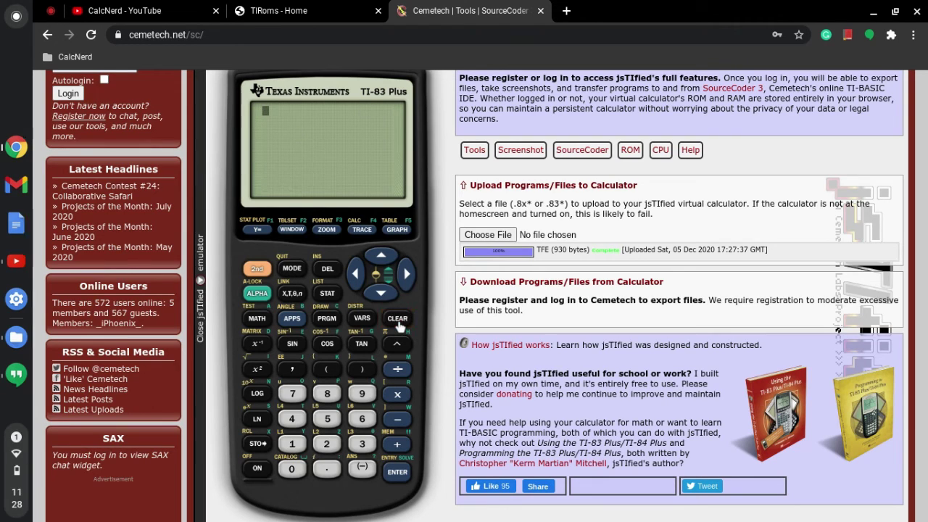
- Calculate sin(8) = .9893582466, clear it, view the graph screen, then return to a blank screen
left_click(292, 347)
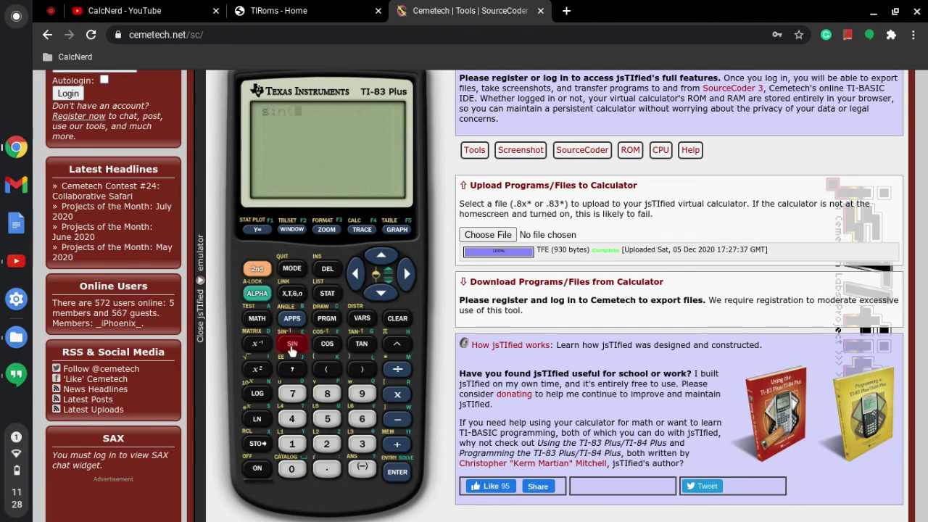
left_click(327, 394)
left_click(398, 472)
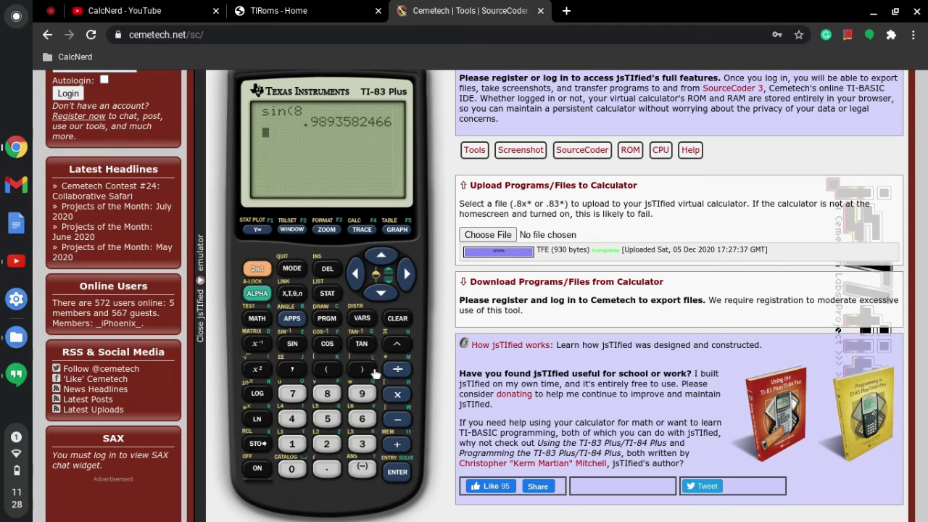
scroll(374, 373, "up", 1)
left_click(397, 332)
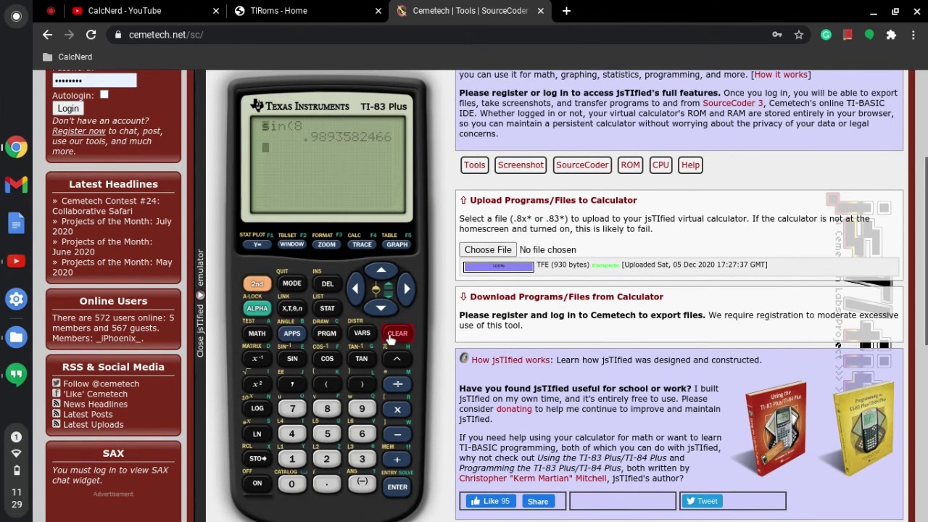
left_click(397, 246)
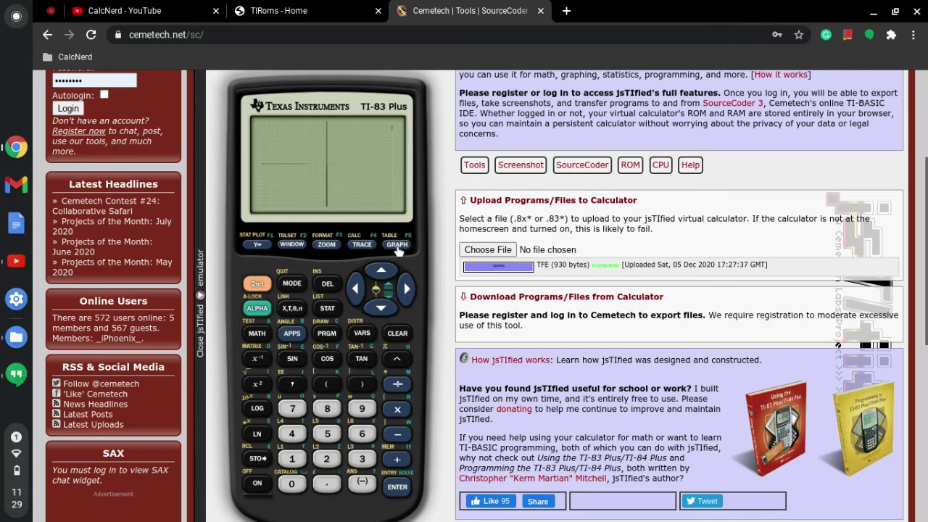
left_click(398, 335)
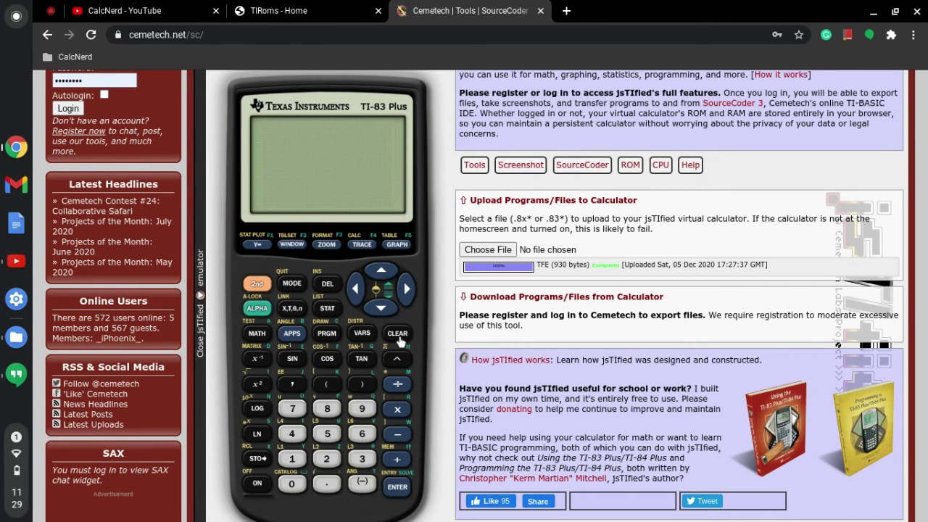